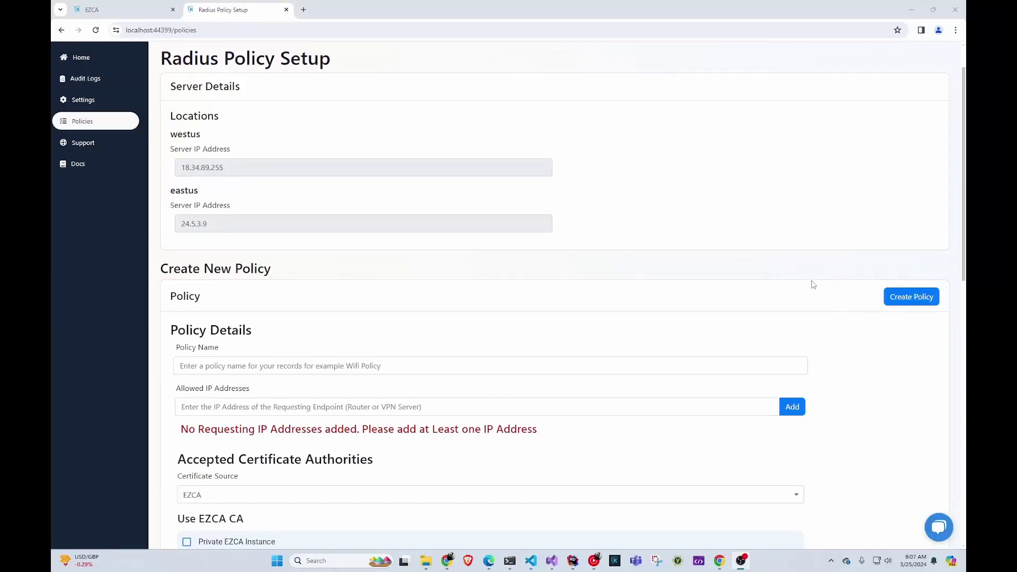
Name the policy test-policy and add 23.23.23.23 as an allowed requesting IP address
scroll(812, 286, "up", 1)
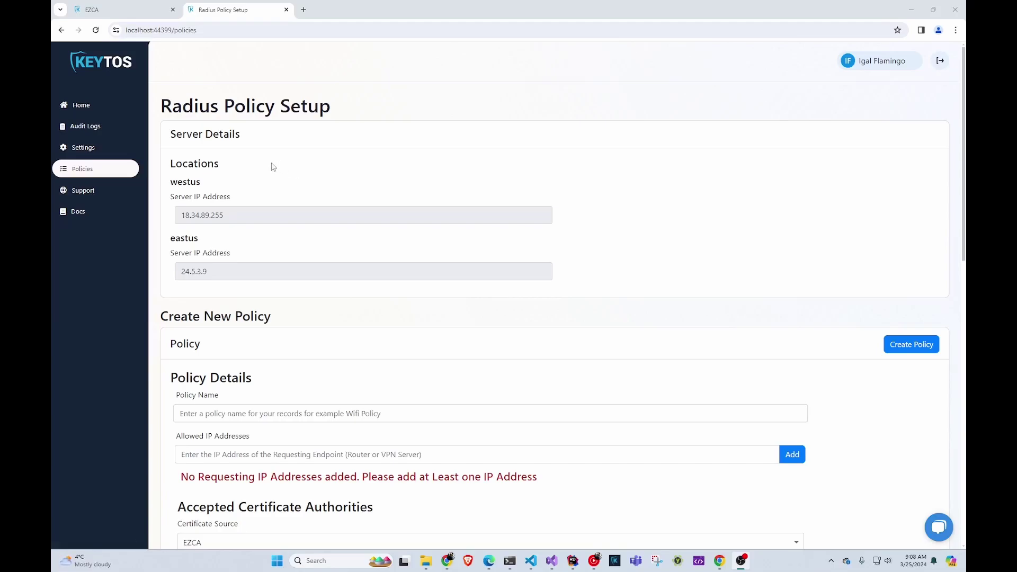
scroll(307, 193, "down", 3)
left_click(292, 223)
type("t")
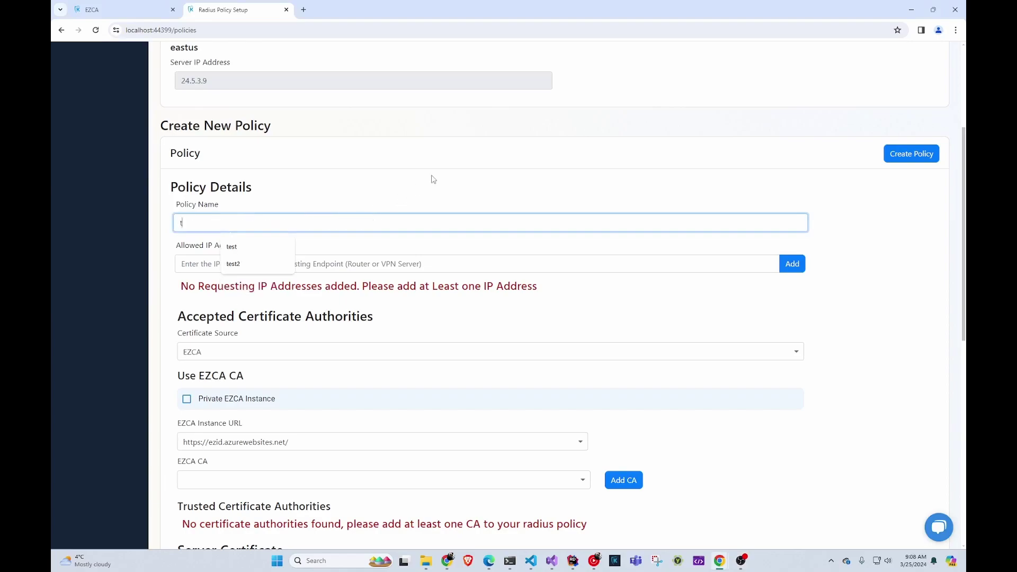
type("est-policy")
left_click(332, 260)
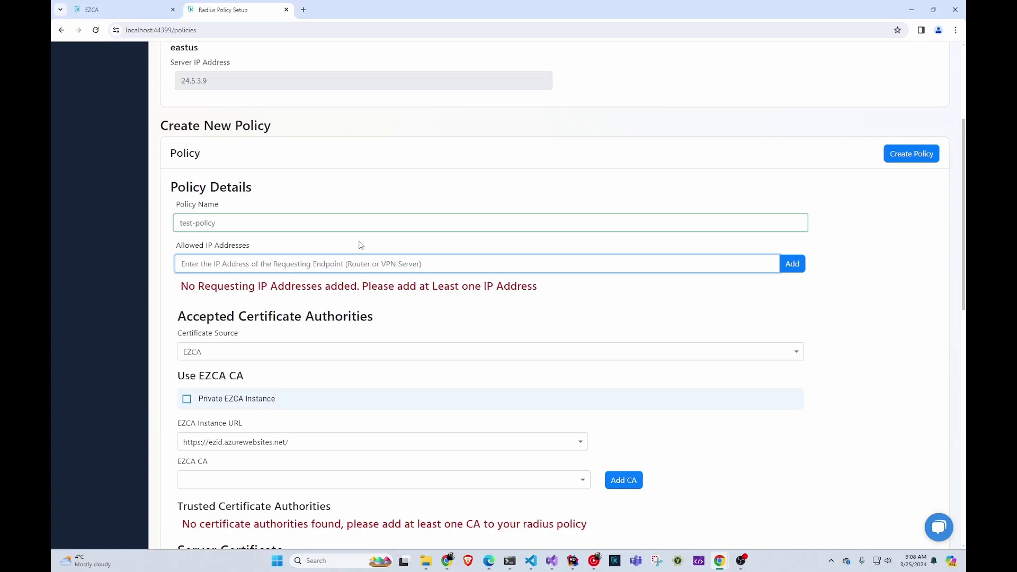
type("23.23.23.23")
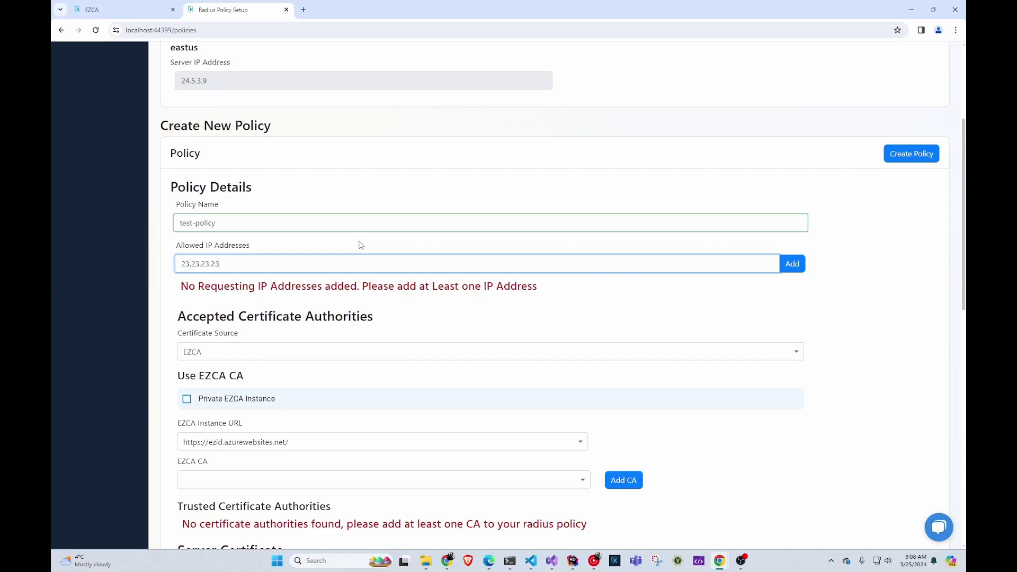
left_click(792, 263)
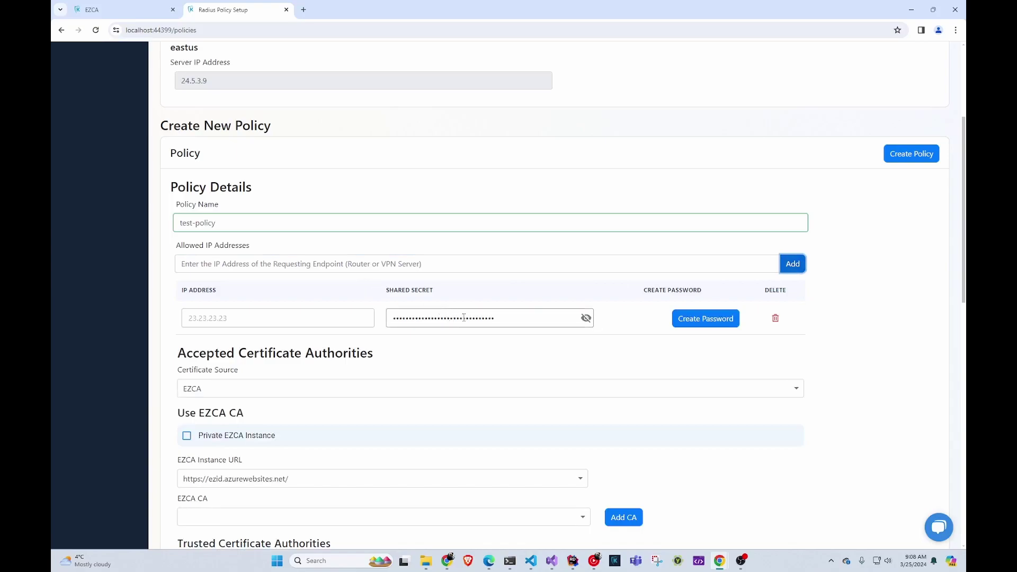
Reveal the shared secret and generate a fresh one
left_click(585, 318)
left_click_drag(556, 317, 393, 319)
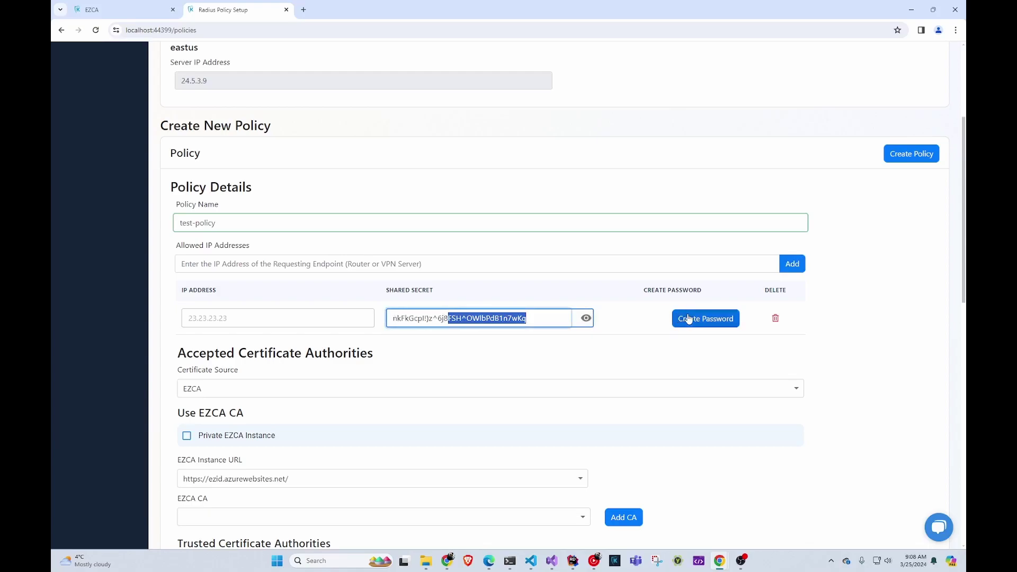
left_click(684, 318)
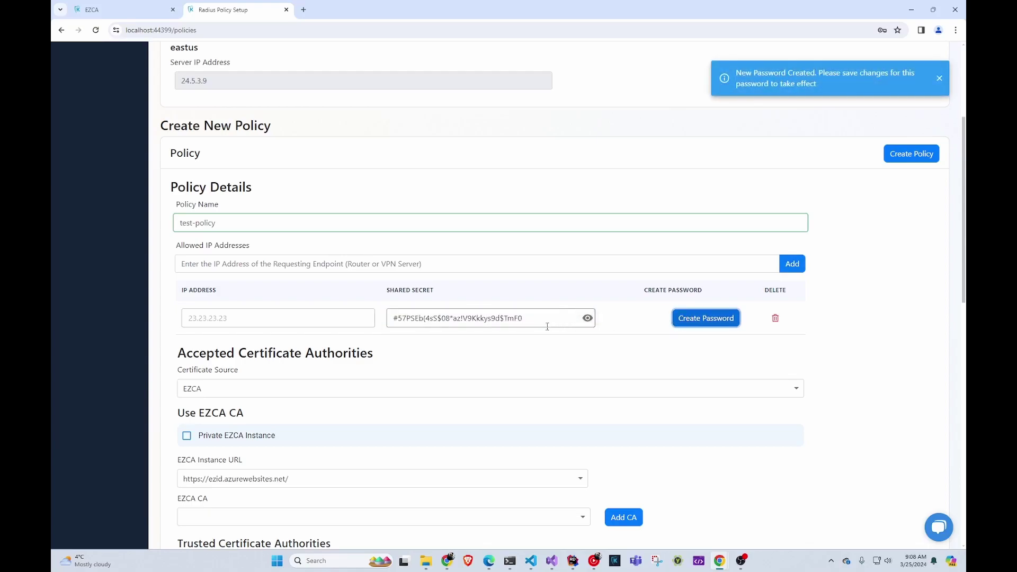
scroll(477, 324, "down", 2)
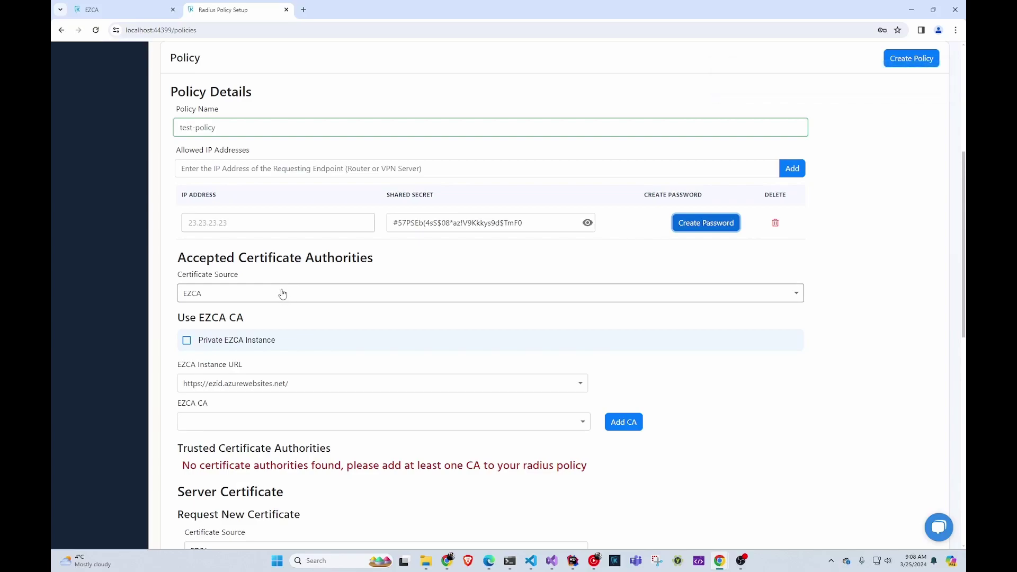
left_click(262, 297)
left_click(268, 323)
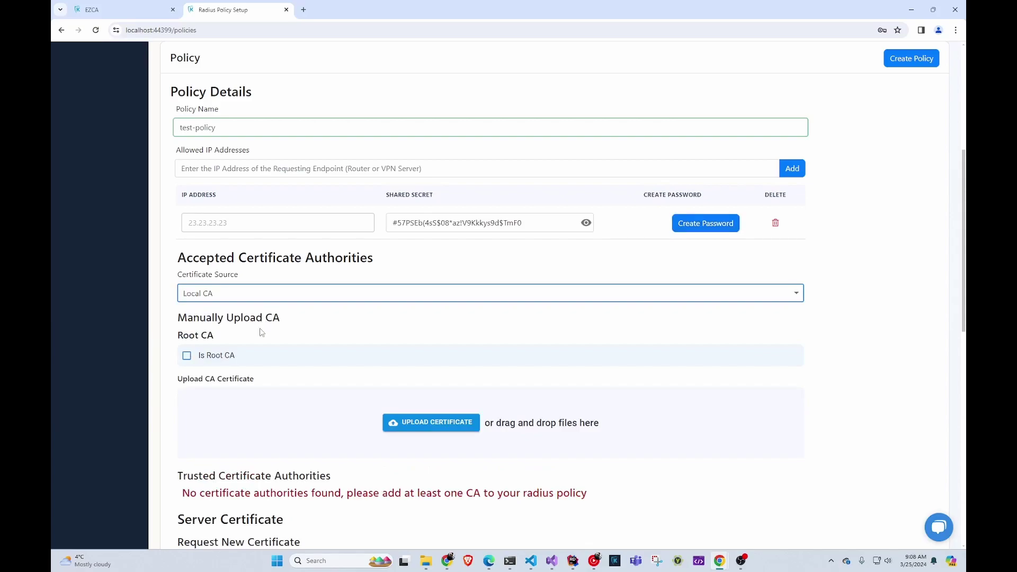
left_click(259, 297)
left_click(252, 300)
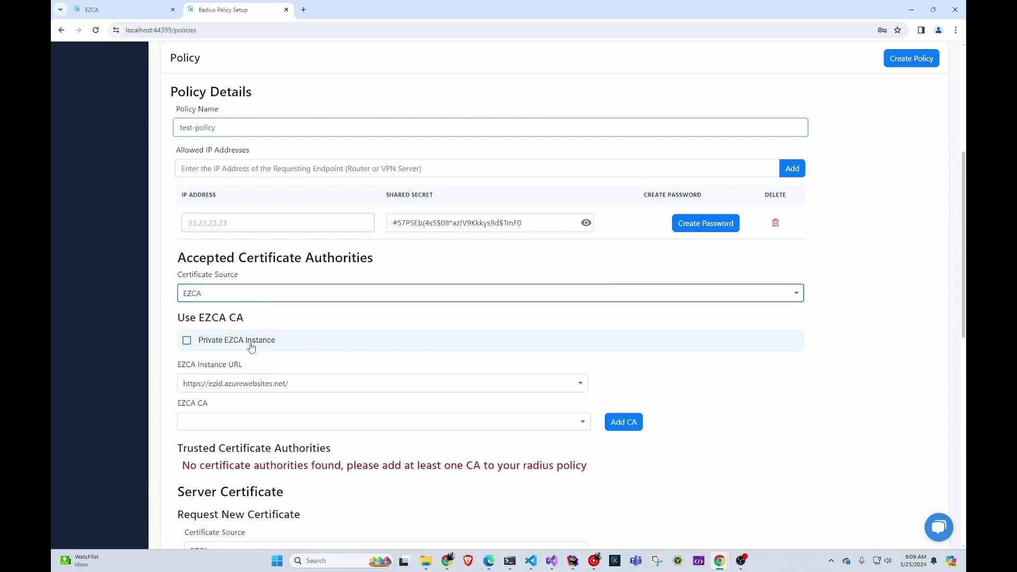
scroll(249, 348, "down", 2)
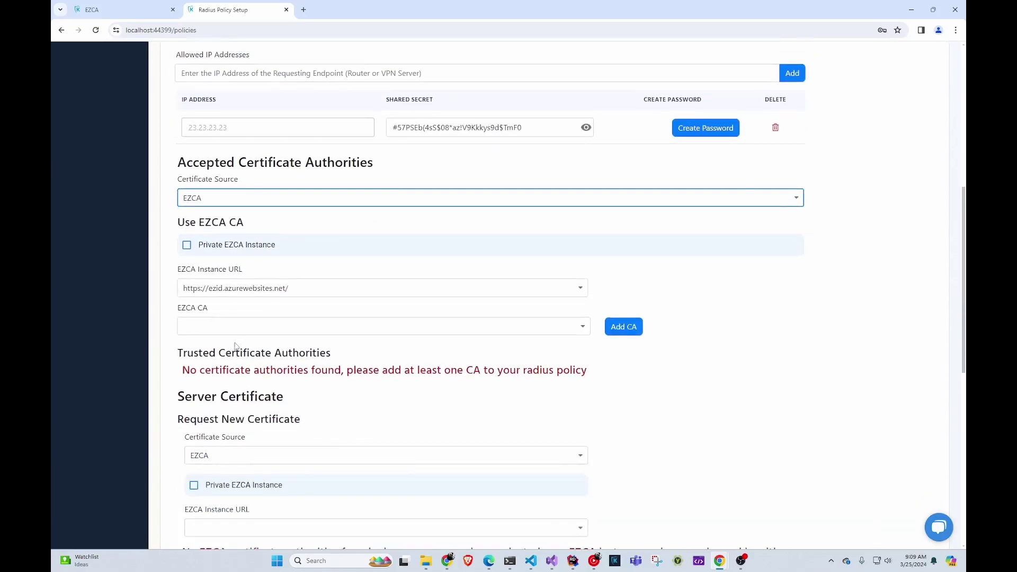
left_click(242, 295)
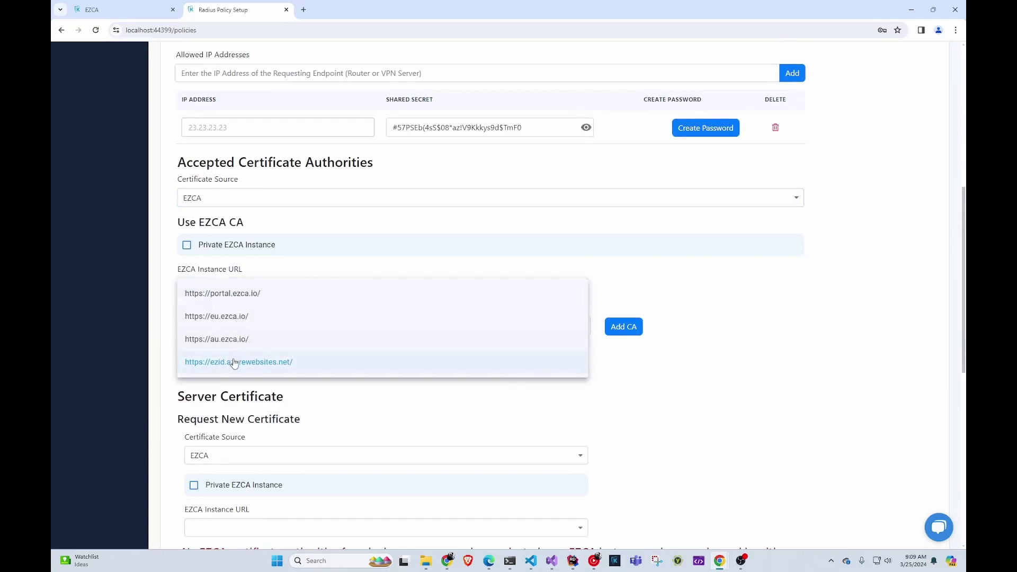
left_click(203, 368)
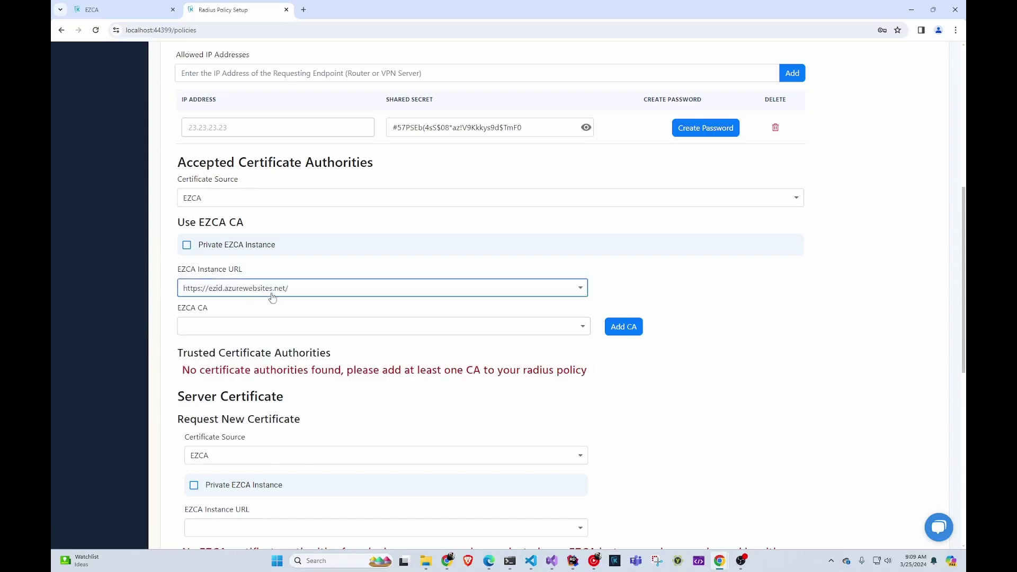
Add InternalRoot, SSL CA and Intune SCEP as trusted EZCA certificate authorities
left_click(382, 327)
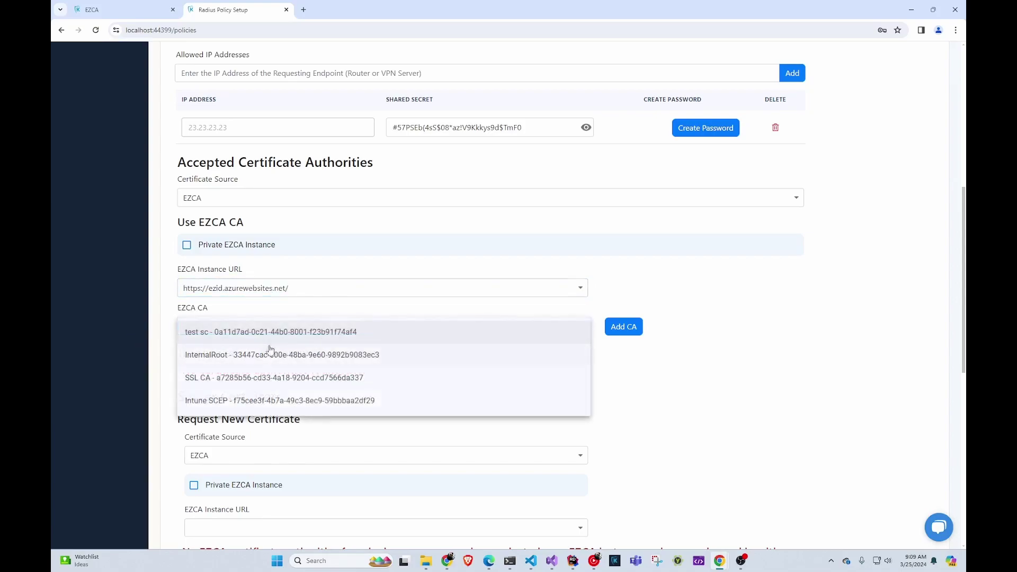
left_click(257, 363)
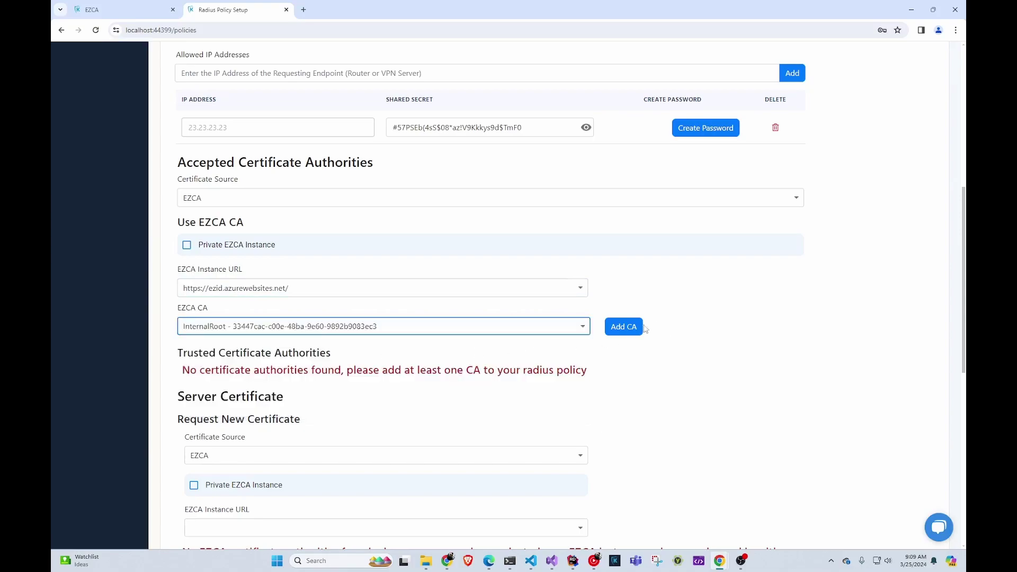
left_click(626, 327)
left_click(387, 327)
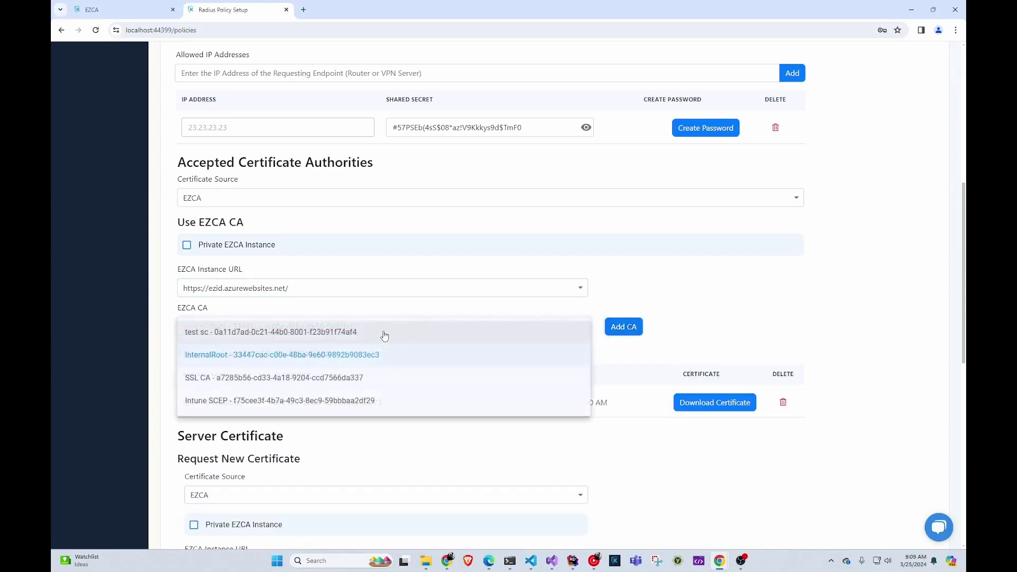
left_click(298, 382)
left_click(623, 327)
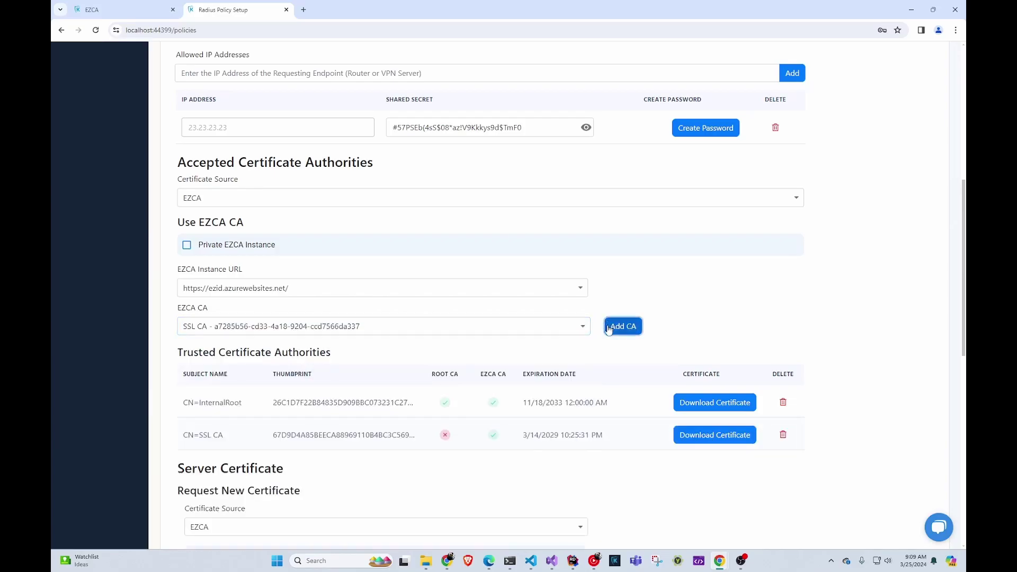
left_click(569, 327)
left_click(271, 398)
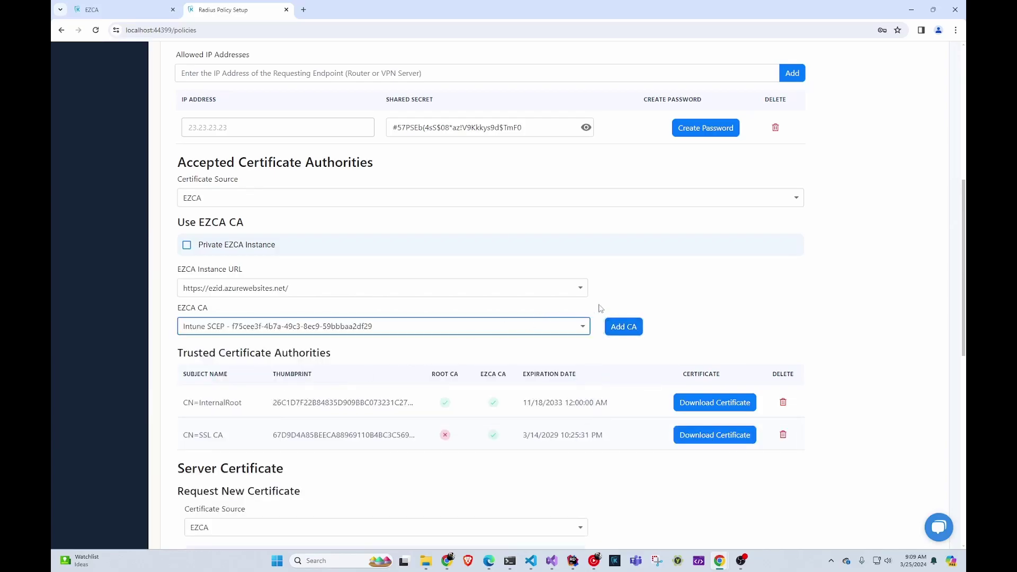
left_click(612, 327)
scroll(520, 317, "down", 3)
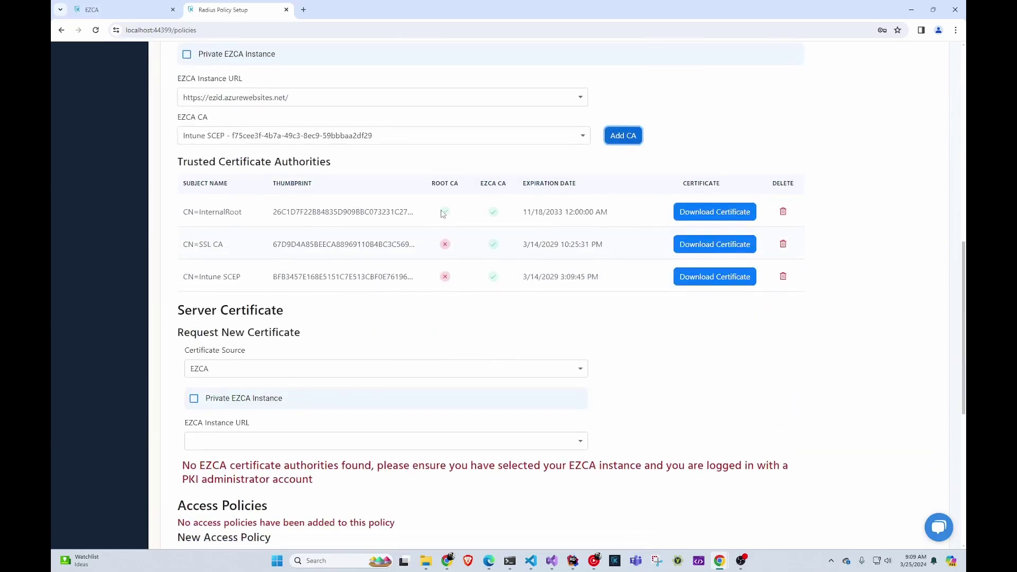
left_click(444, 212)
scroll(498, 236, "down", 3)
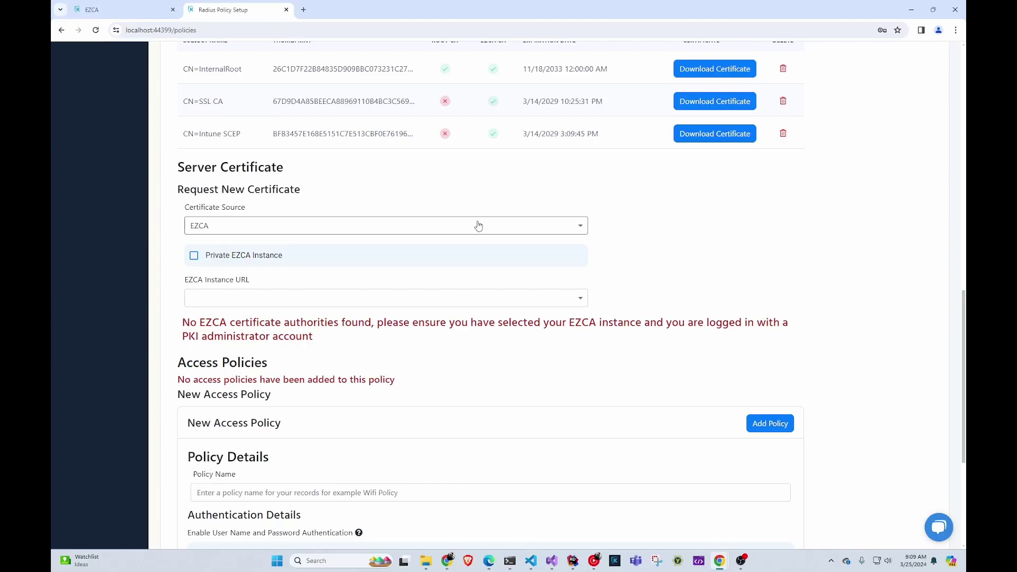
left_click(473, 222)
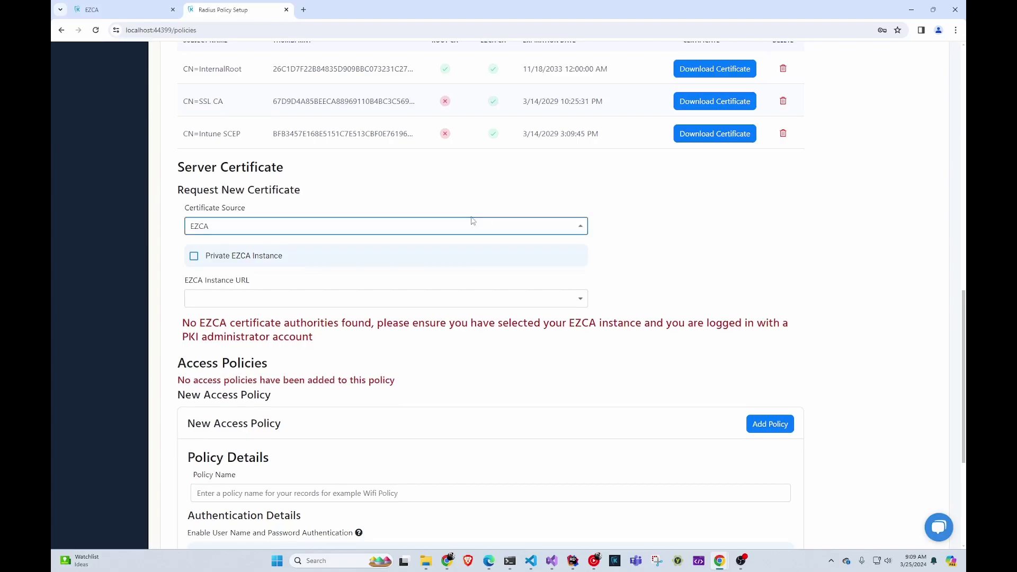
left_click(438, 249)
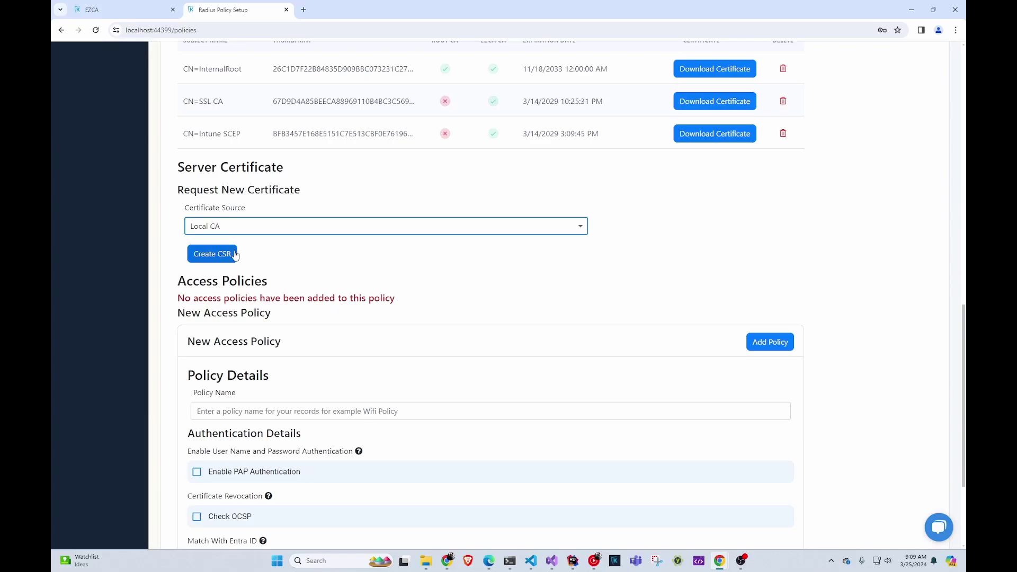
left_click(302, 225)
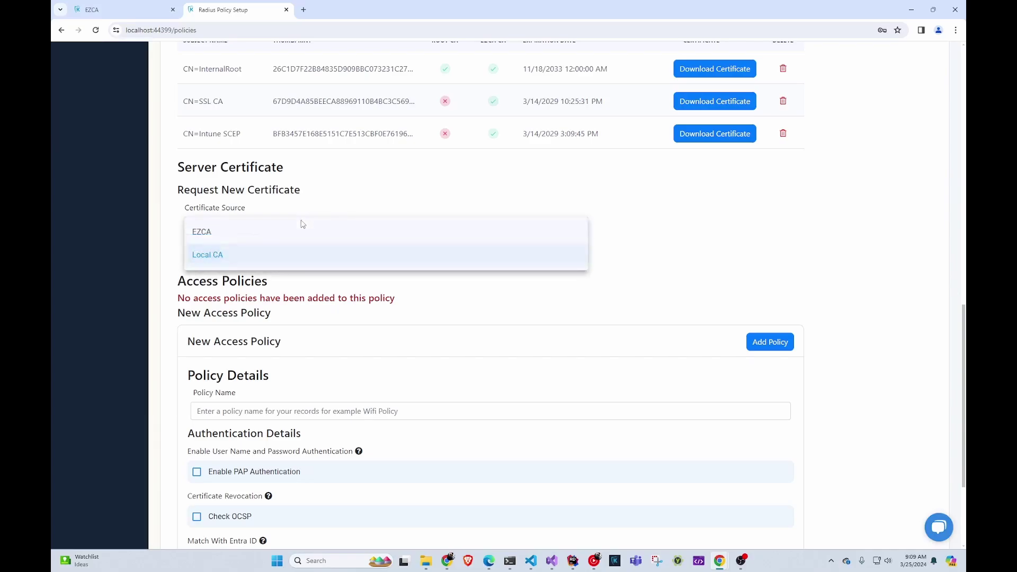
left_click(309, 233)
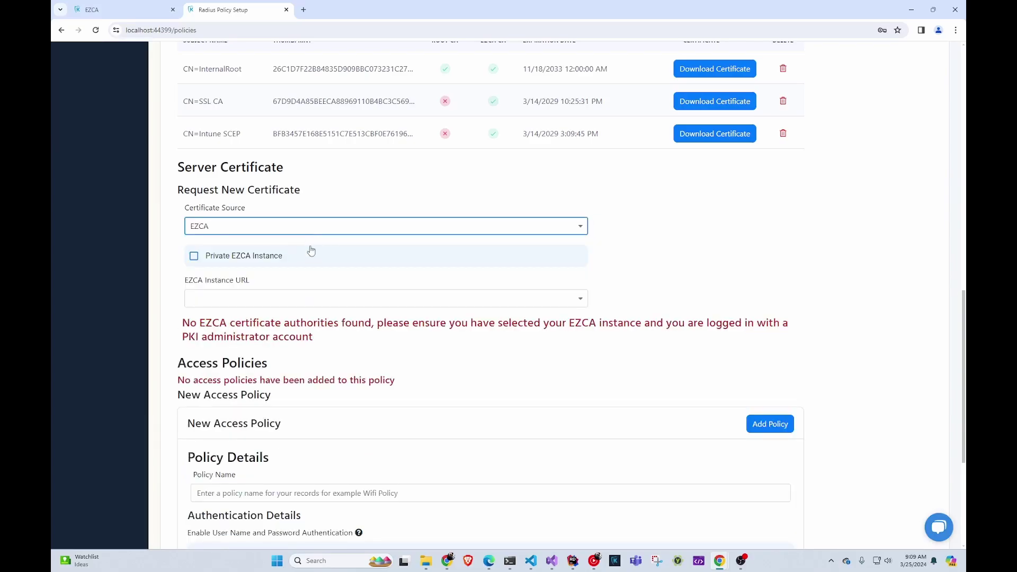
left_click(313, 300)
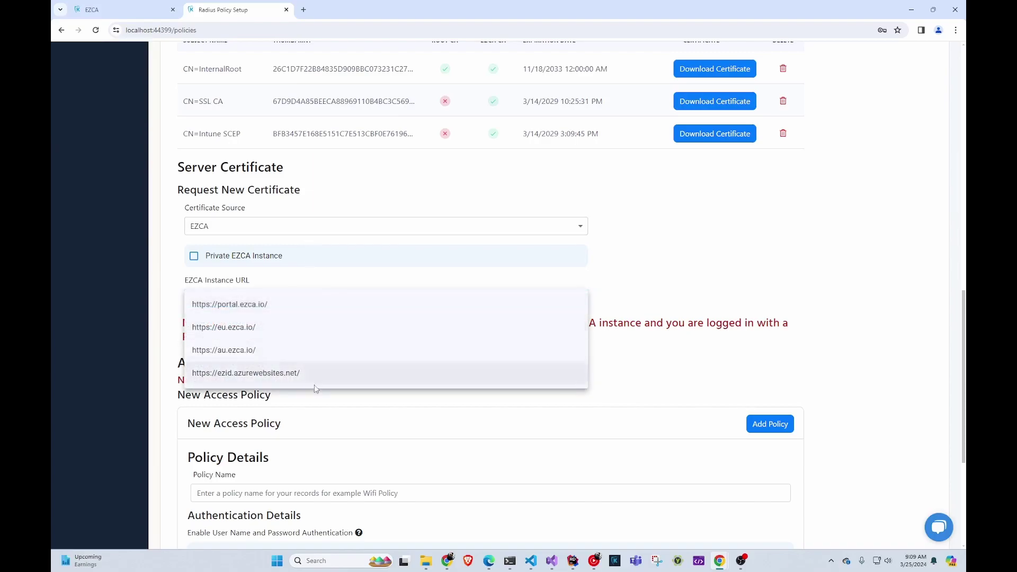
left_click(312, 376)
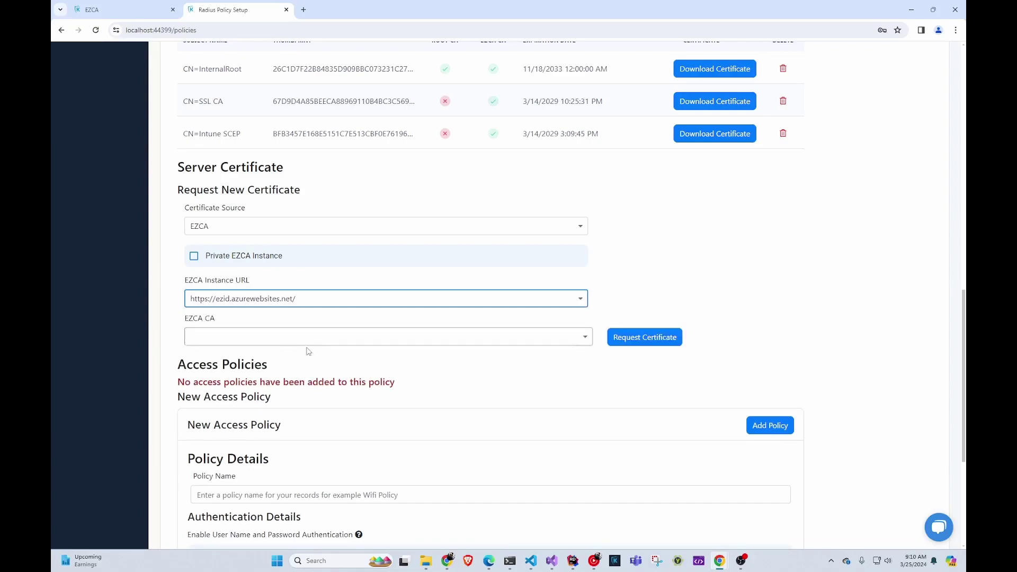
Request the CN=test-policy server certificate from the Intune SCEP CA, noting its auto-rotation
left_click(310, 341)
left_click(295, 364)
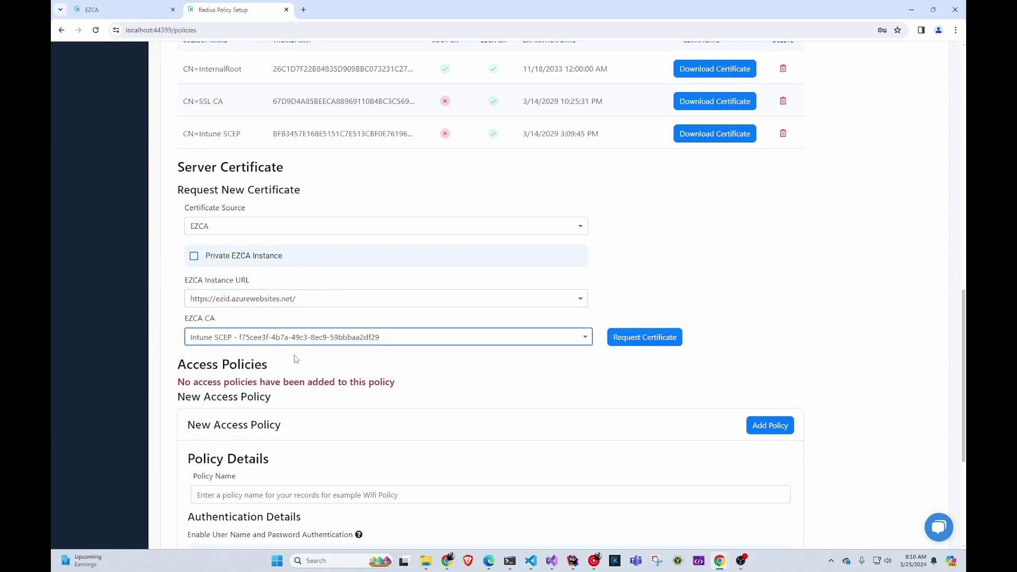
left_click(631, 342)
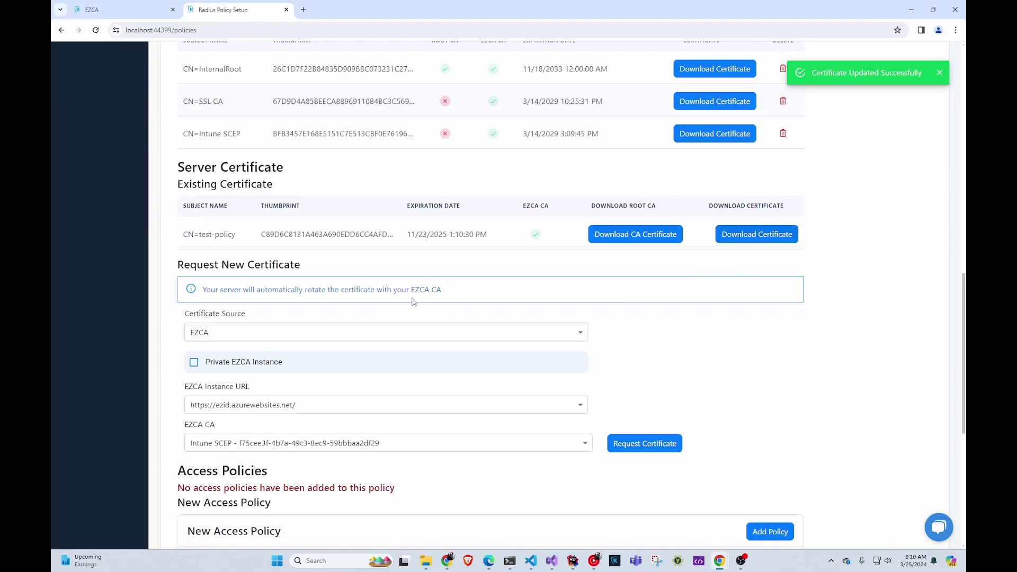
left_click_drag(466, 290, 284, 293)
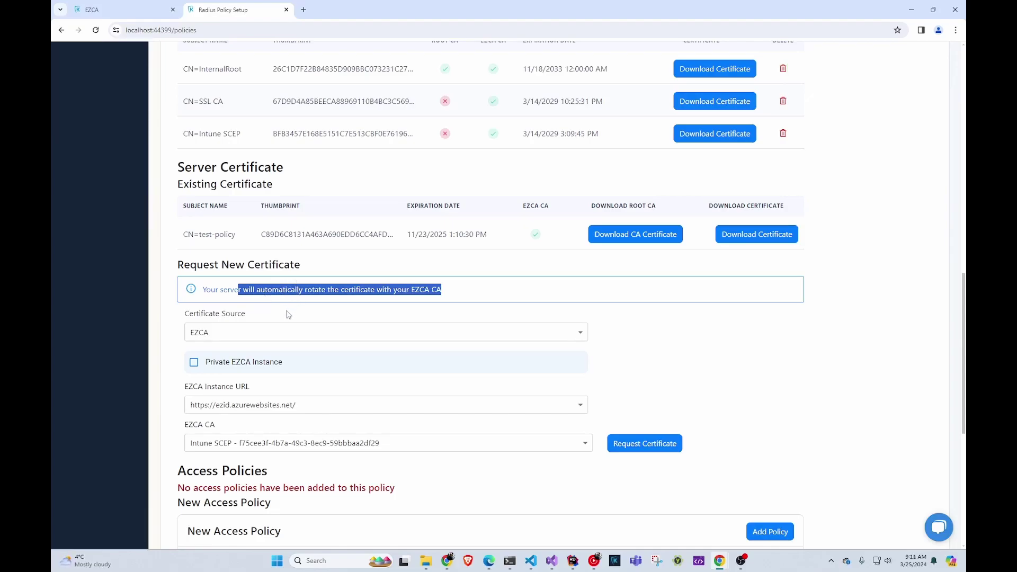
Add an access policy named catchall with default settings and no VLAN assignment
scroll(282, 318, "down", 2)
scroll(281, 323, "down", 4)
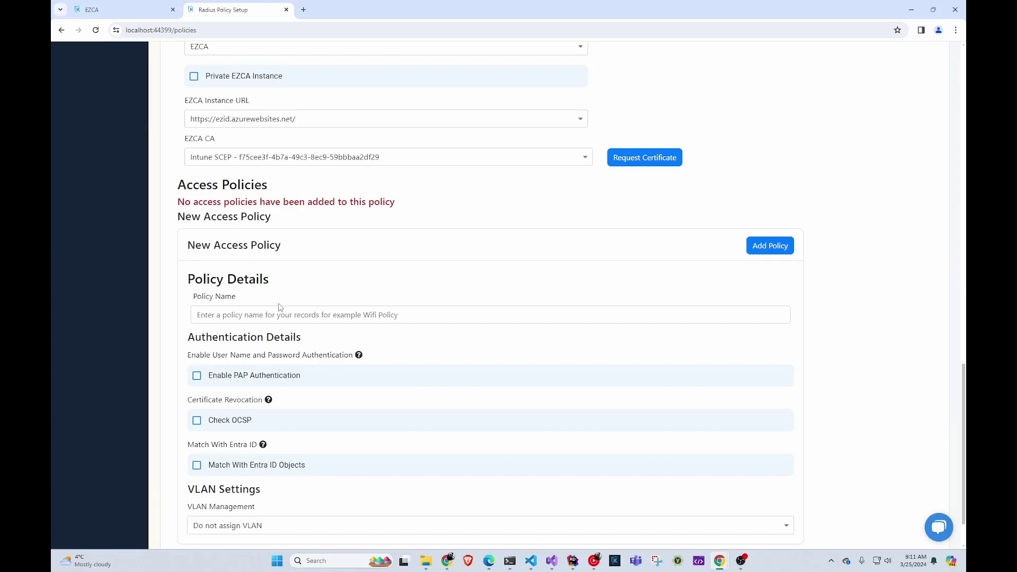
left_click(334, 311)
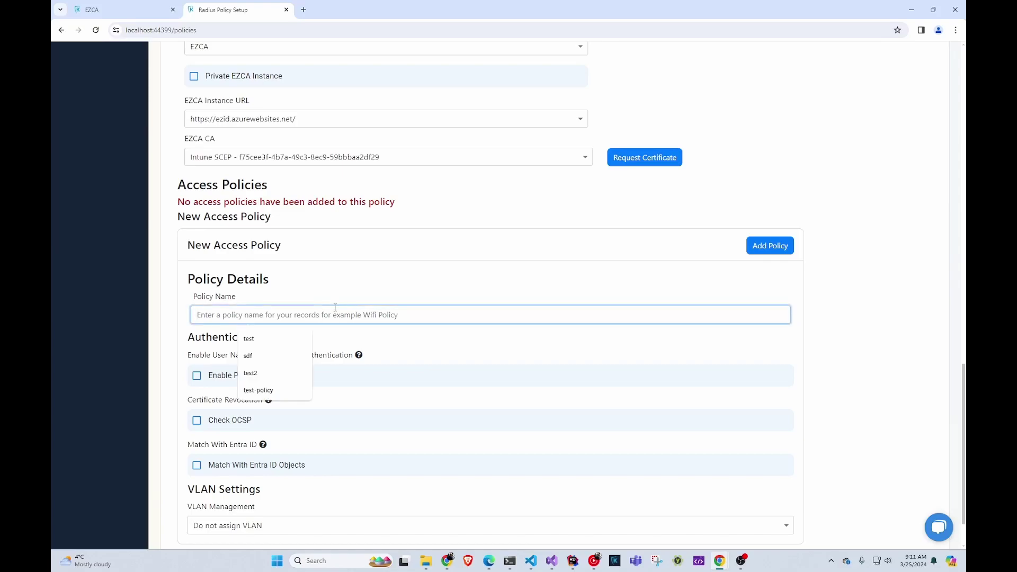
type("catchall")
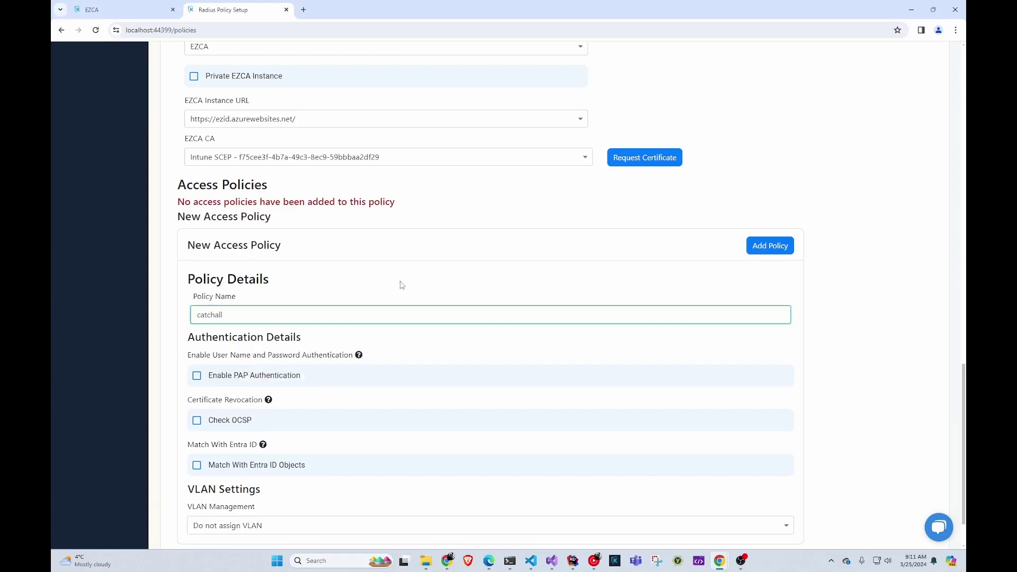
scroll(392, 284, "down", 2)
mouse_move(269, 343)
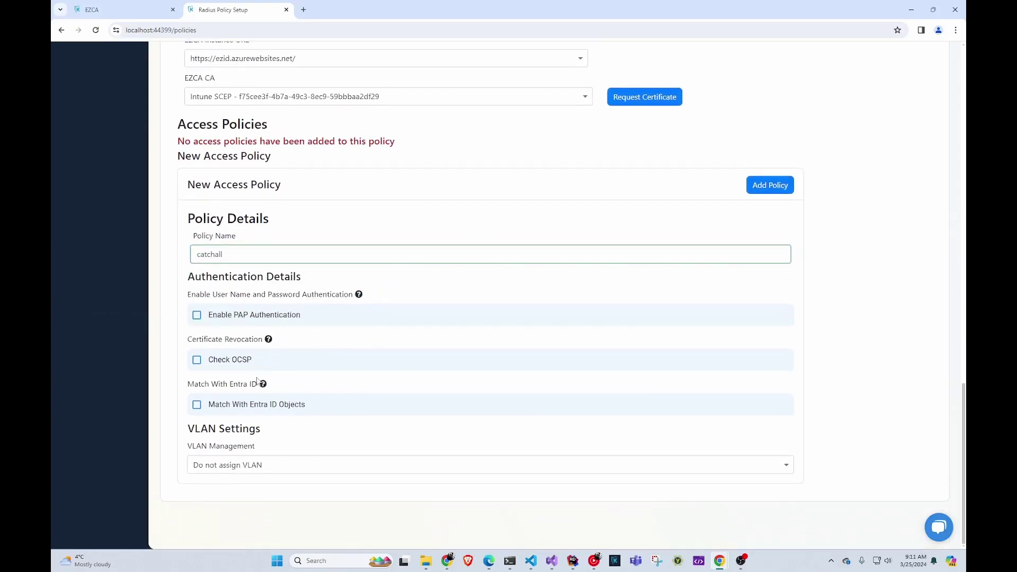
left_click(750, 189)
scroll(419, 313, "down", 3)
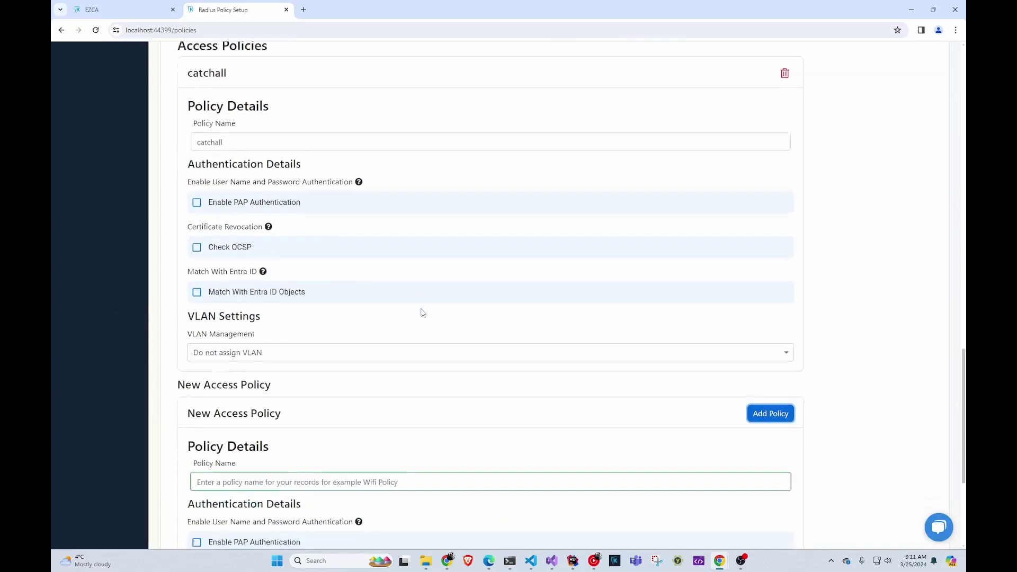
left_click(300, 412)
scroll(326, 366, "down", 3)
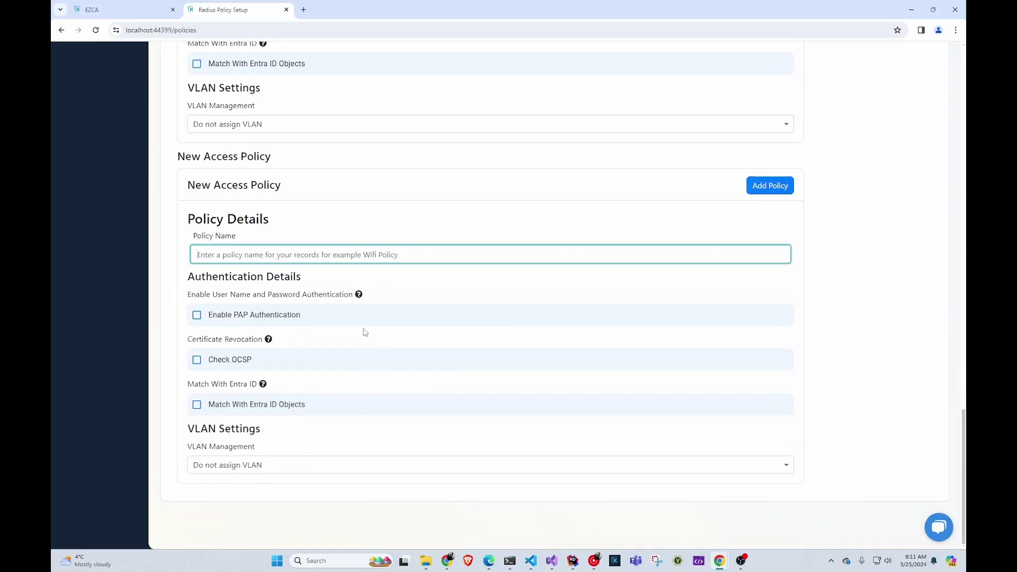
Name the access policy teachers, matching Entra ID devices by Subject Name and Intune Device ID
type("teachers")
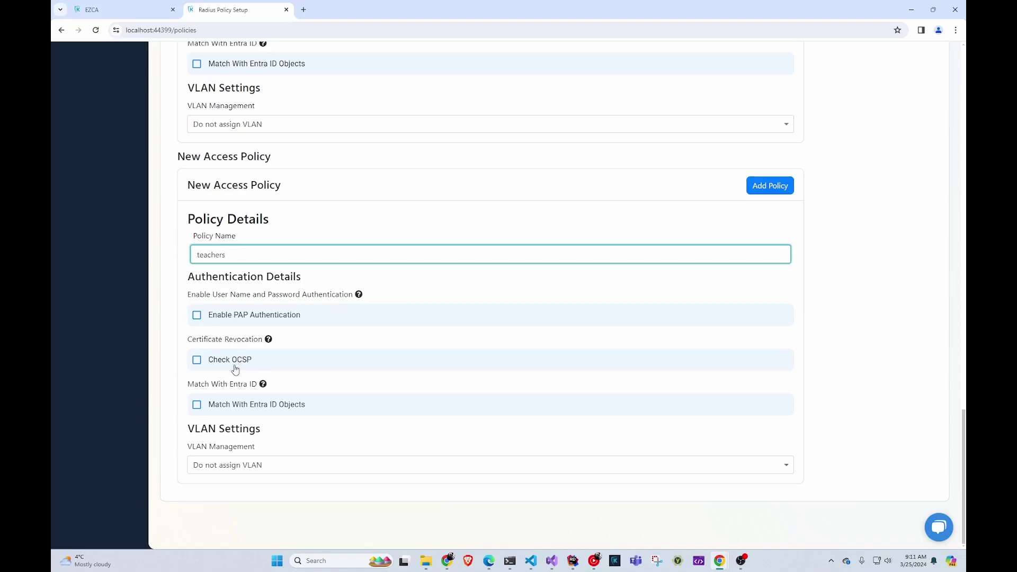
left_click(244, 411)
scroll(249, 338, "down", 3)
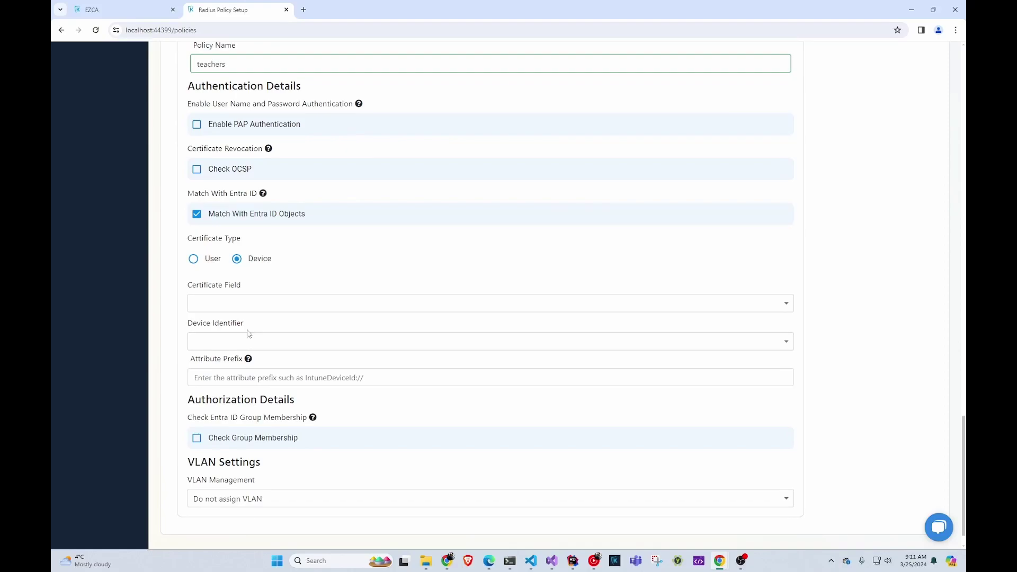
left_click(259, 306)
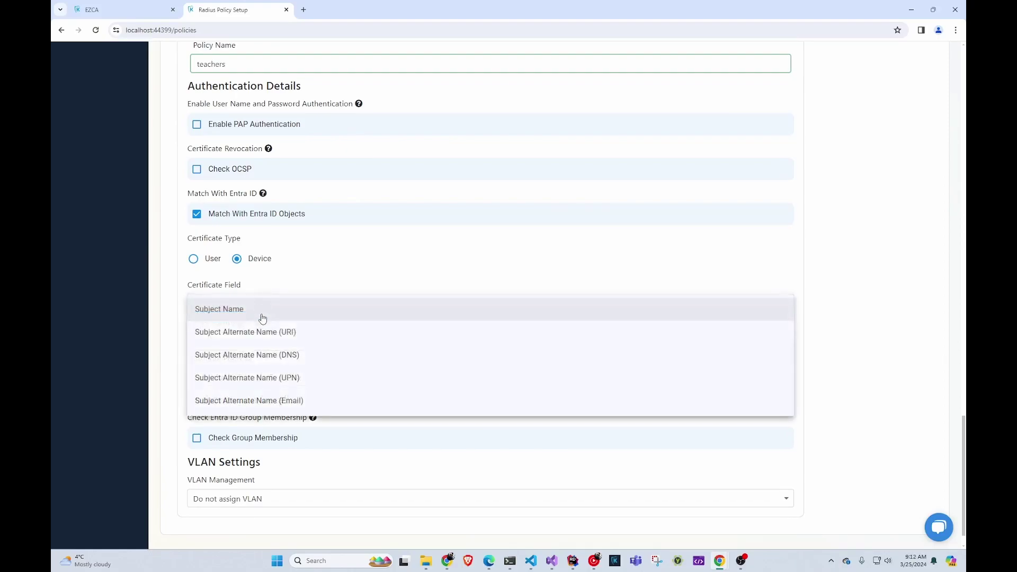
left_click(263, 319)
left_click(257, 351)
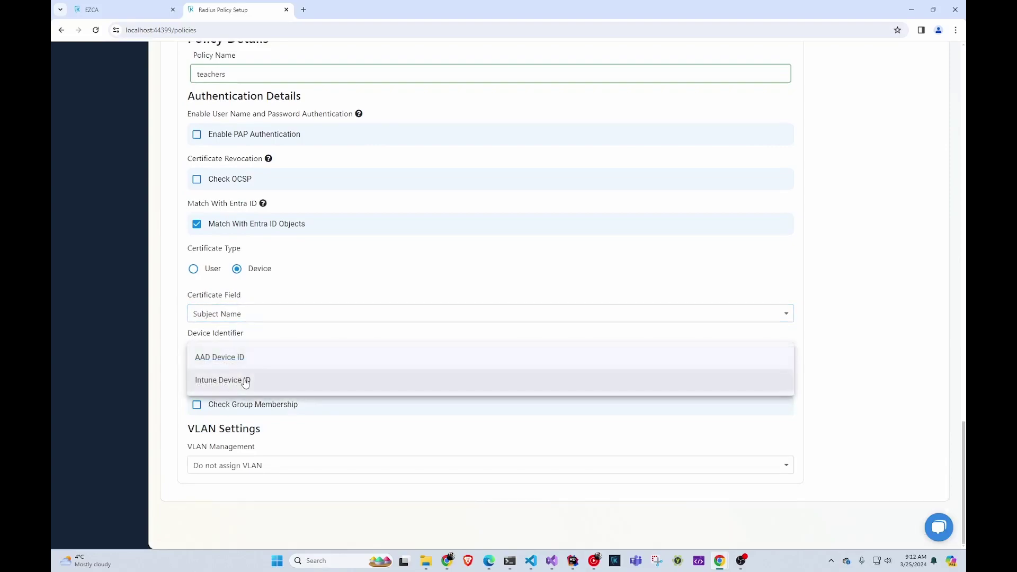
left_click(246, 379)
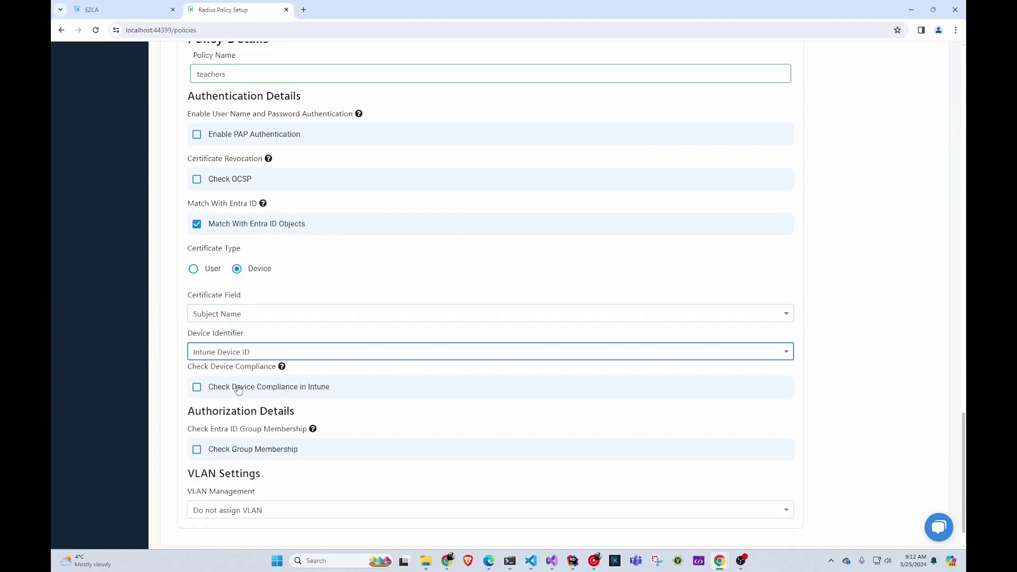
Turn on the Intune compliance and Entra ID group membership checks
mouse_move(260, 370)
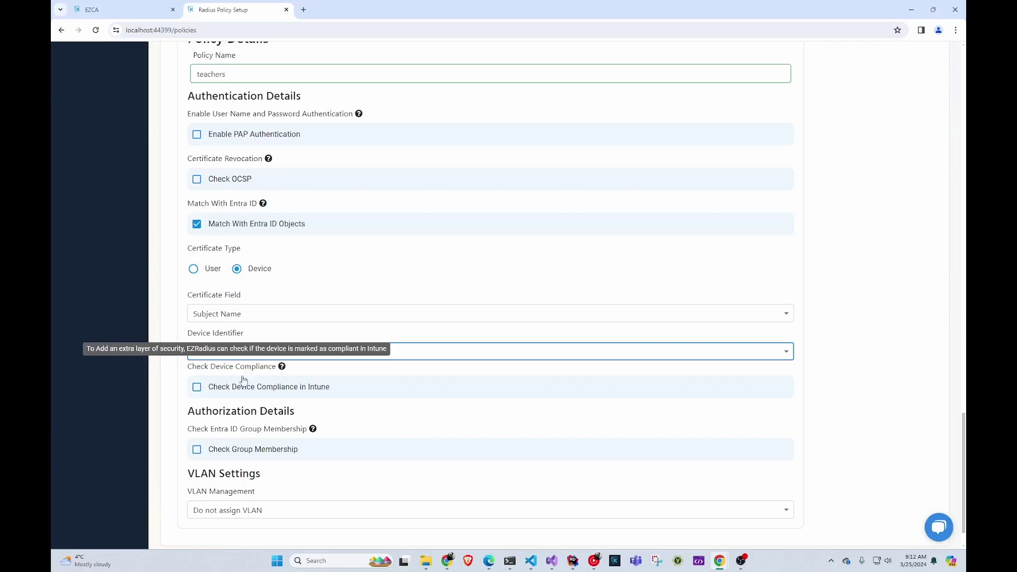
left_click(221, 390)
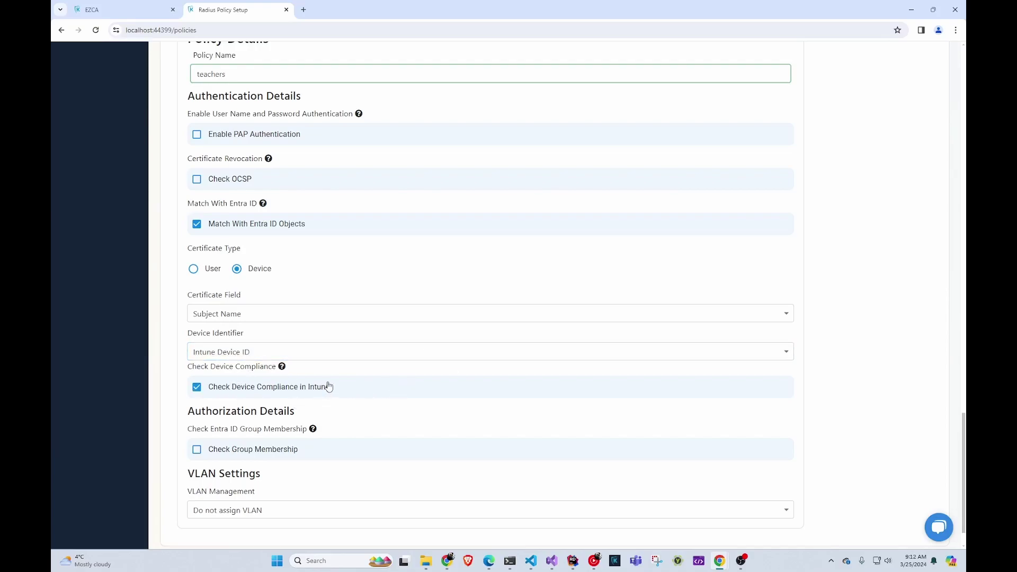
left_click(283, 450)
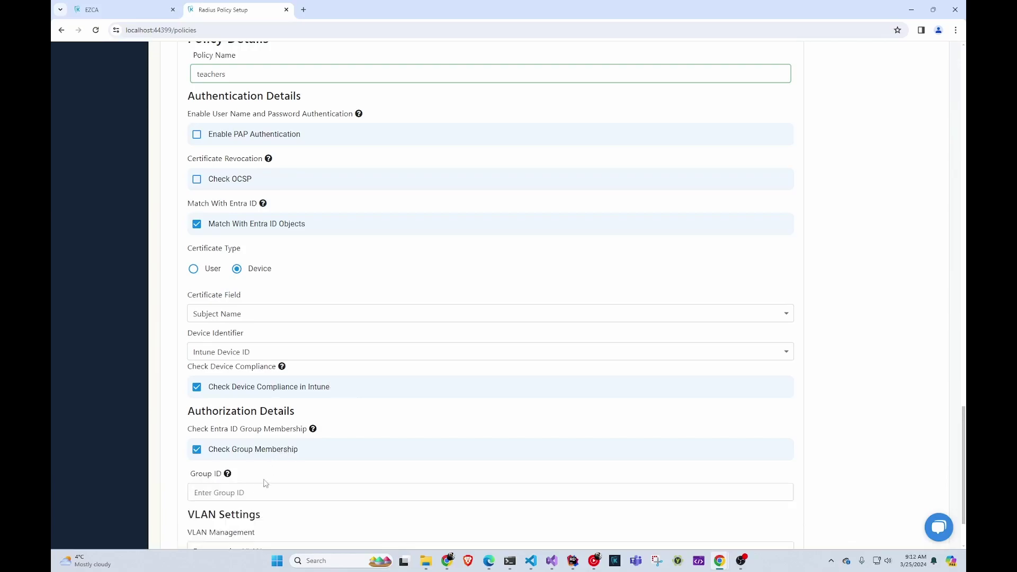
left_click(304, 10)
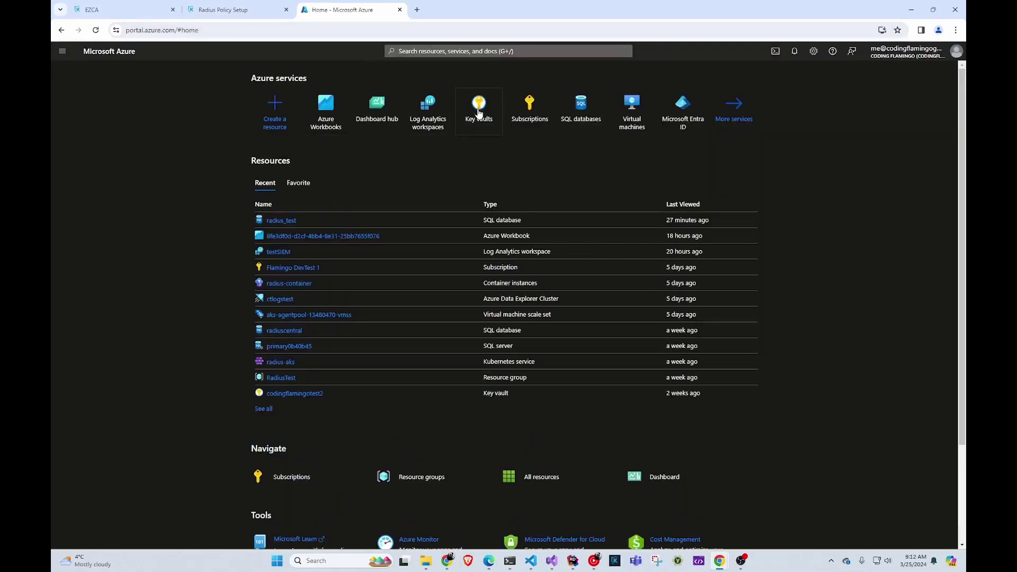
Copy the DnsAdmins group's Object Id from Microsoft Entra ID Groups in Azure portal
left_click(679, 109)
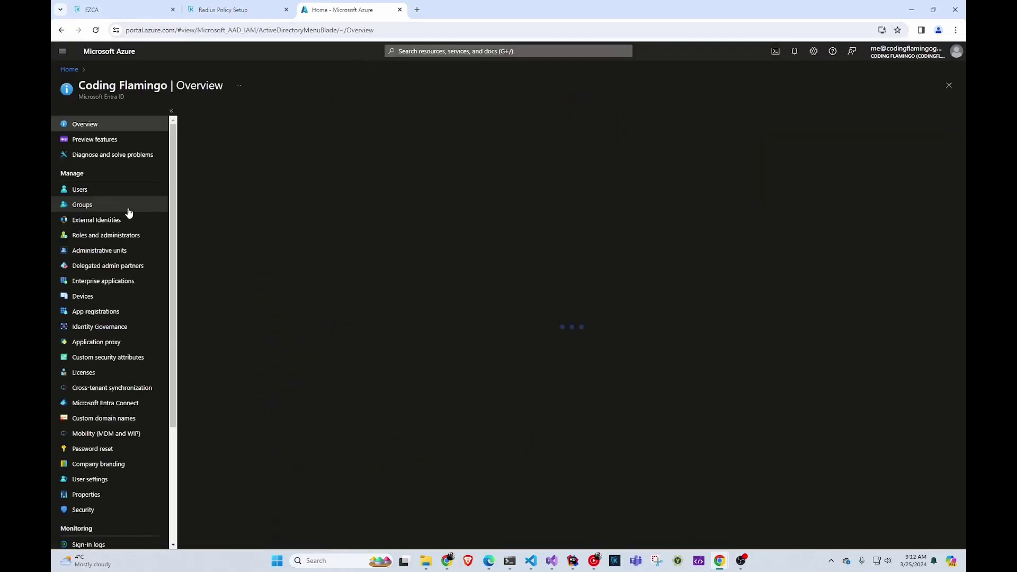
left_click(118, 209)
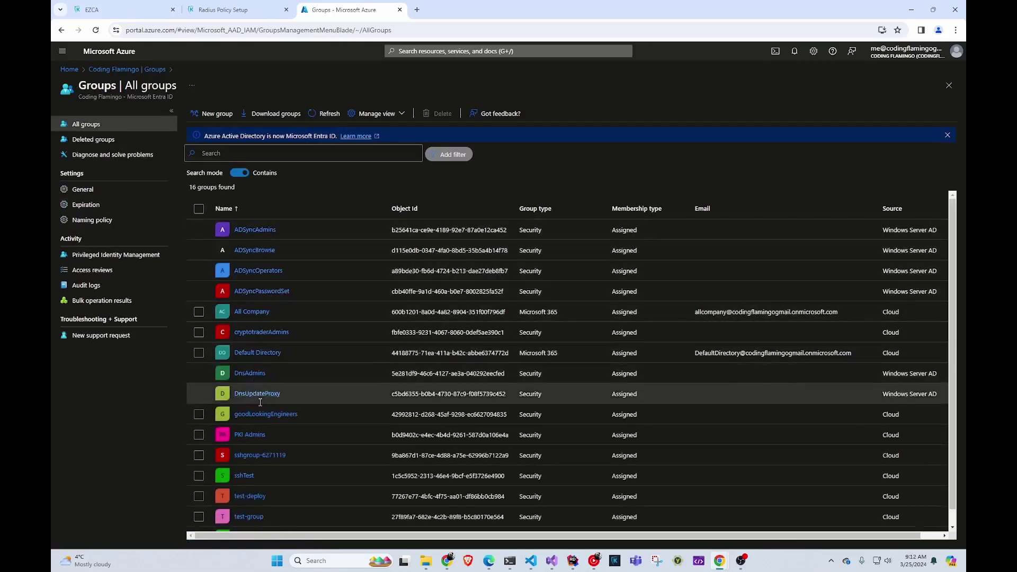
left_click(250, 373)
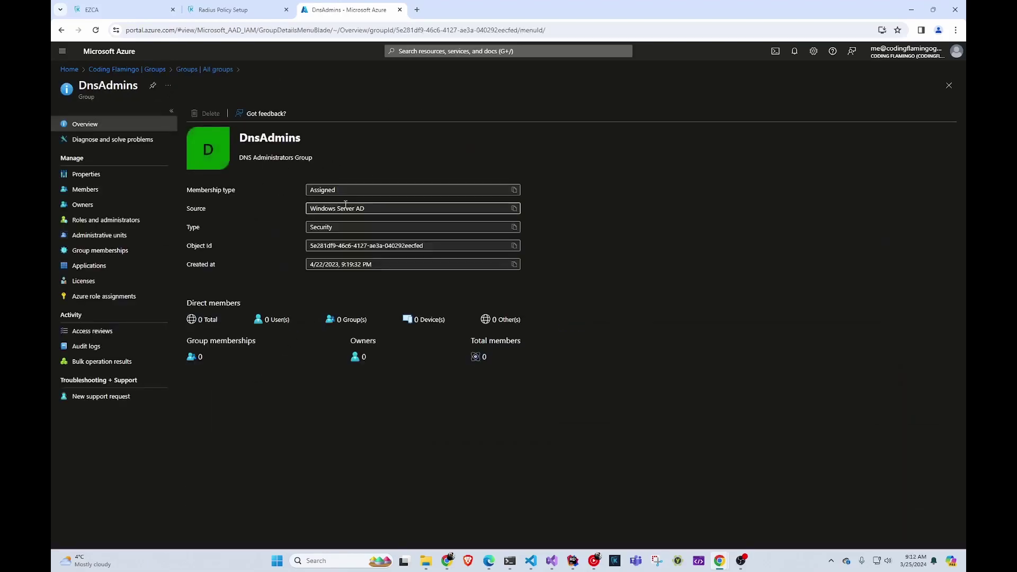
left_click(514, 246)
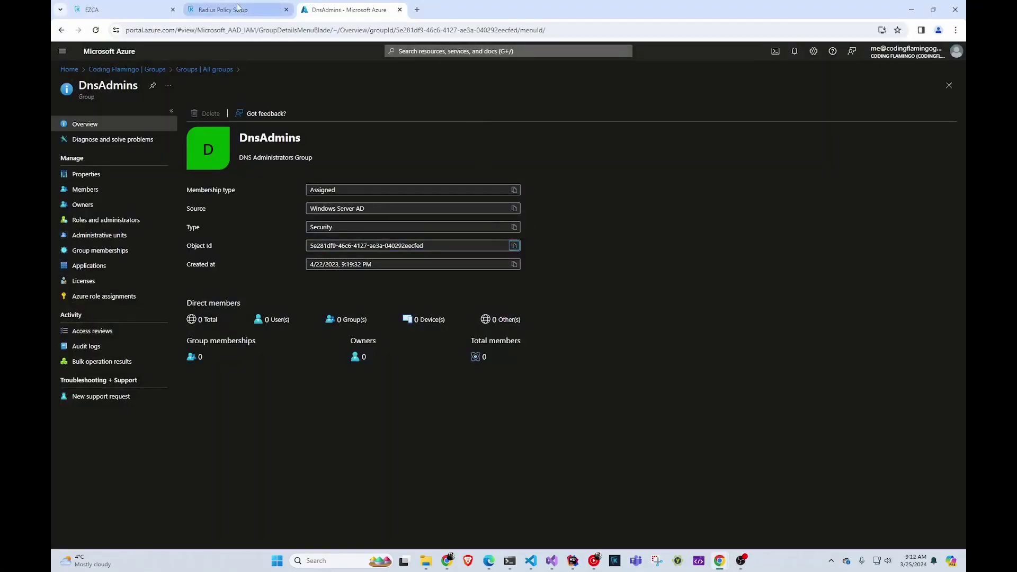
Paste the DnsAdmins group ID, assign static VLAN teachers, and add the teachers policy
left_click(223, 9)
scroll(262, 317, "down", 2)
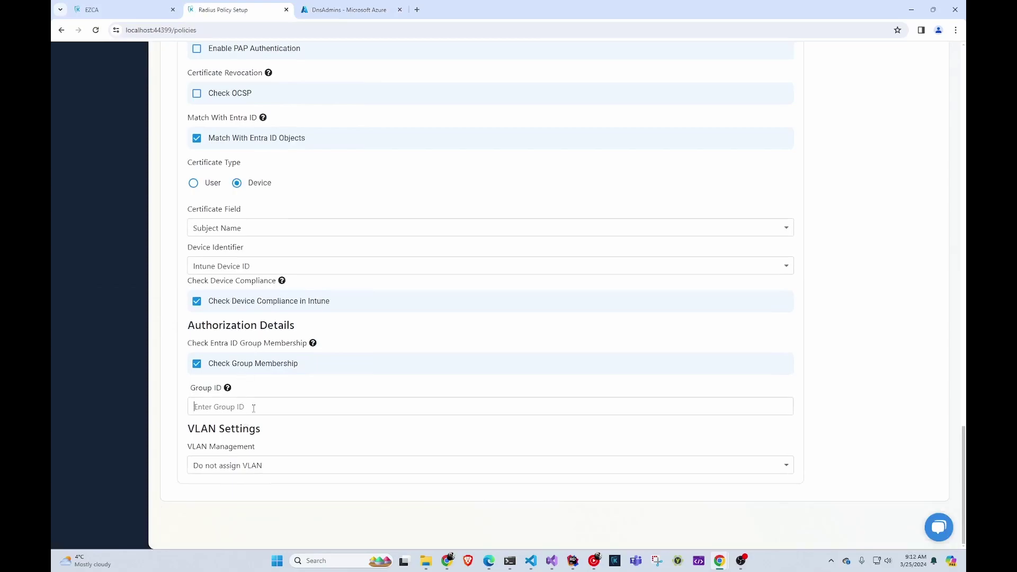
key("ctrl+v")
left_click(259, 466)
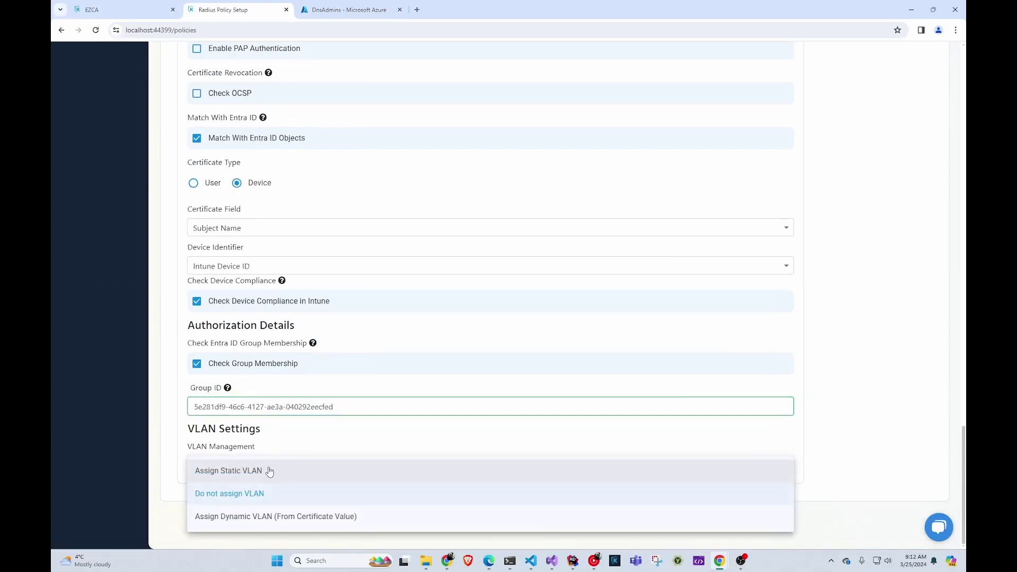
left_click(269, 471)
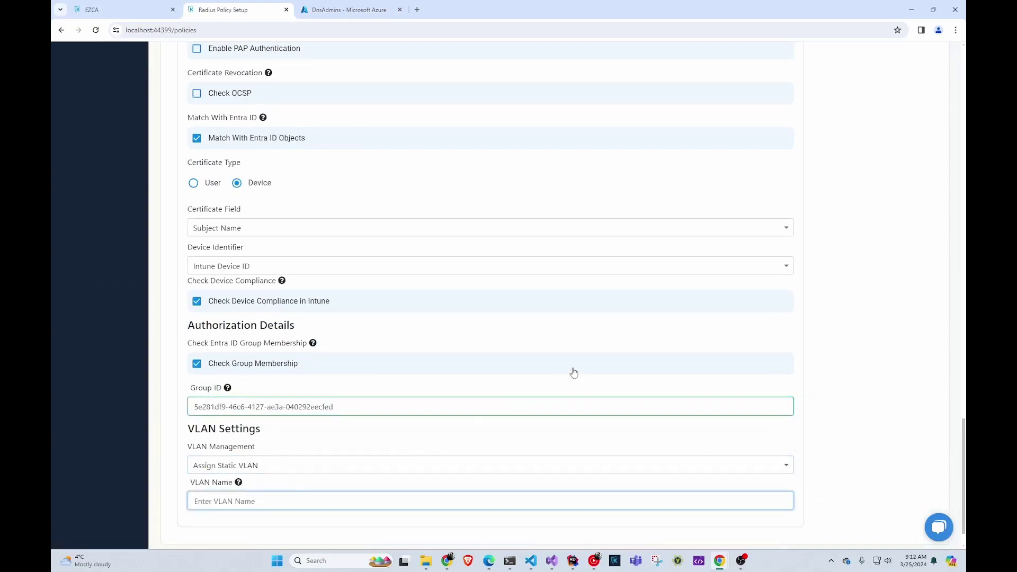
type("teachers")
scroll(549, 268, "up", 4)
left_click(771, 114)
scroll(689, 207, "down", 10)
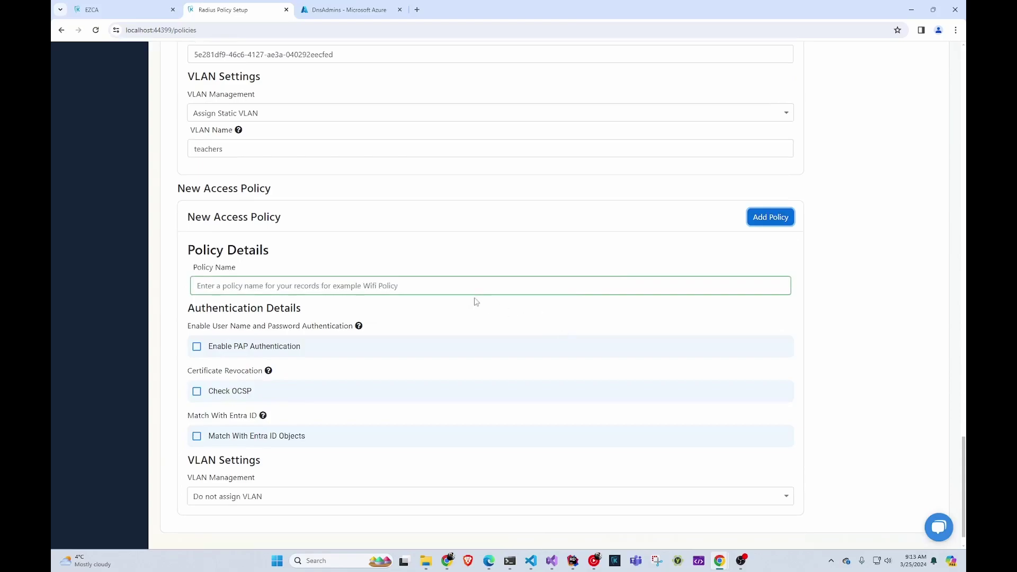
Name the access policy students, matching Entra ID users by Subject Alternate Name (Email)
left_click(501, 284)
type("students")
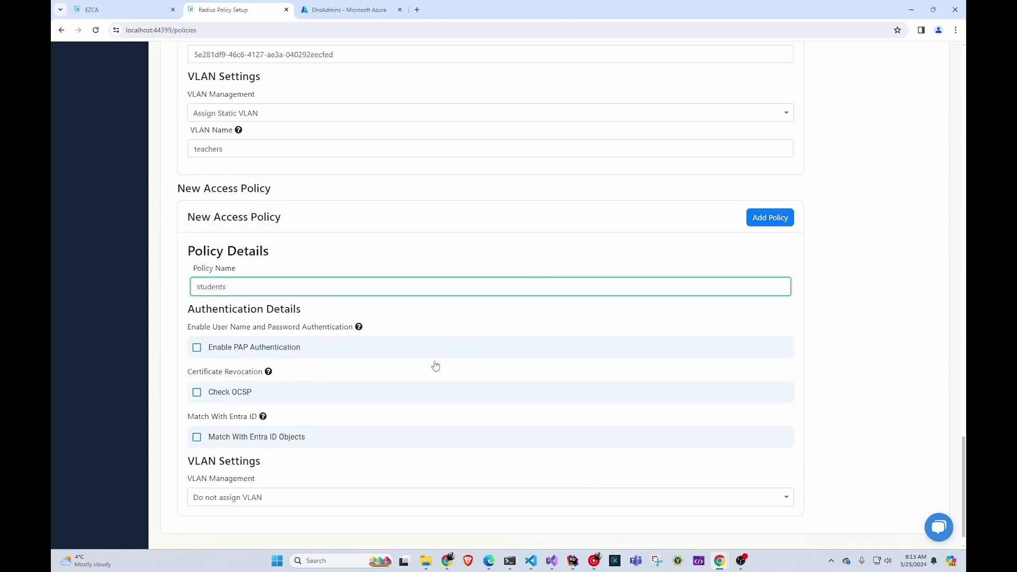
left_click(287, 435)
scroll(295, 424, "down", 2)
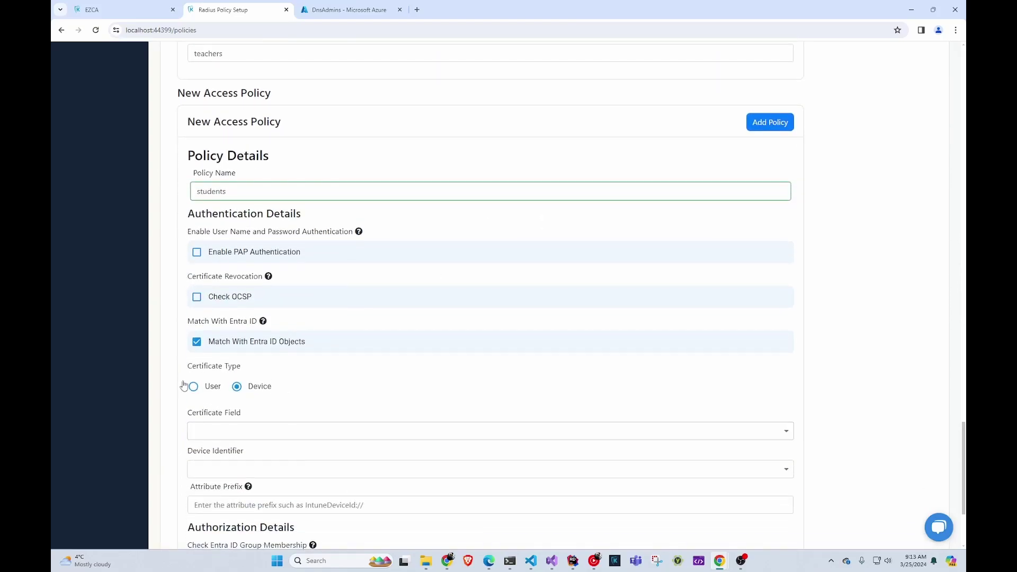
left_click(195, 388)
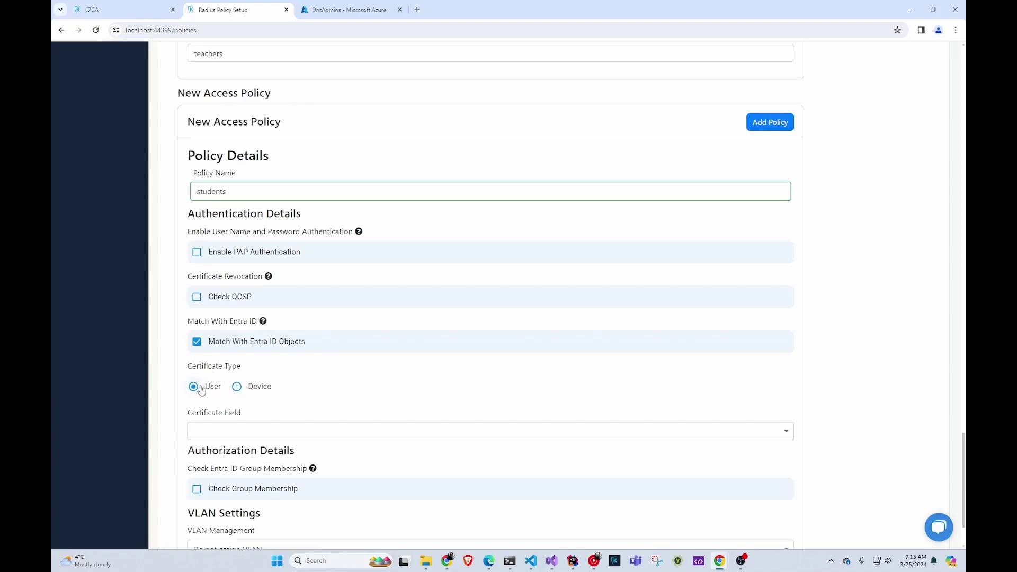
scroll(186, 407, "down", 2)
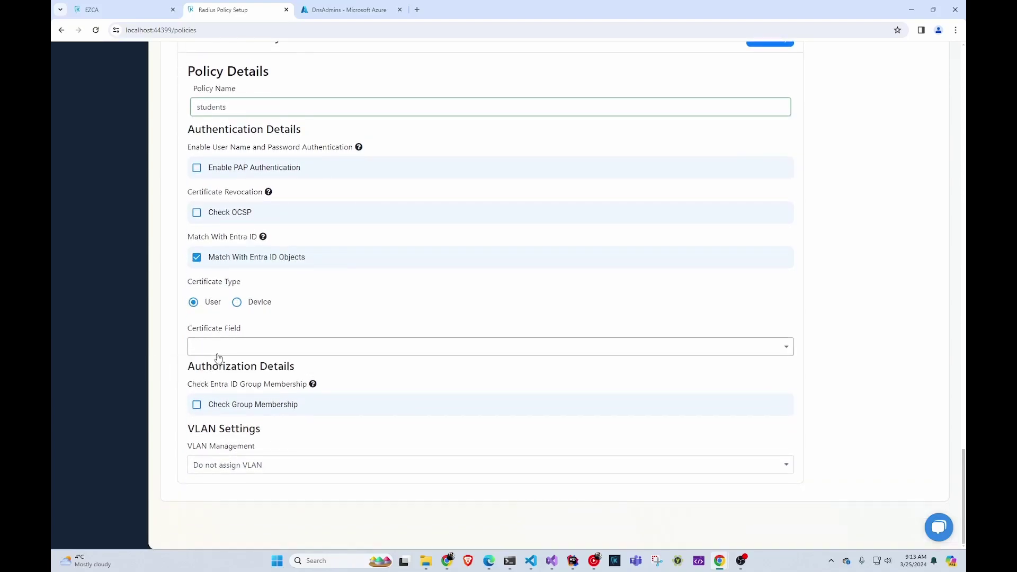
left_click(219, 350)
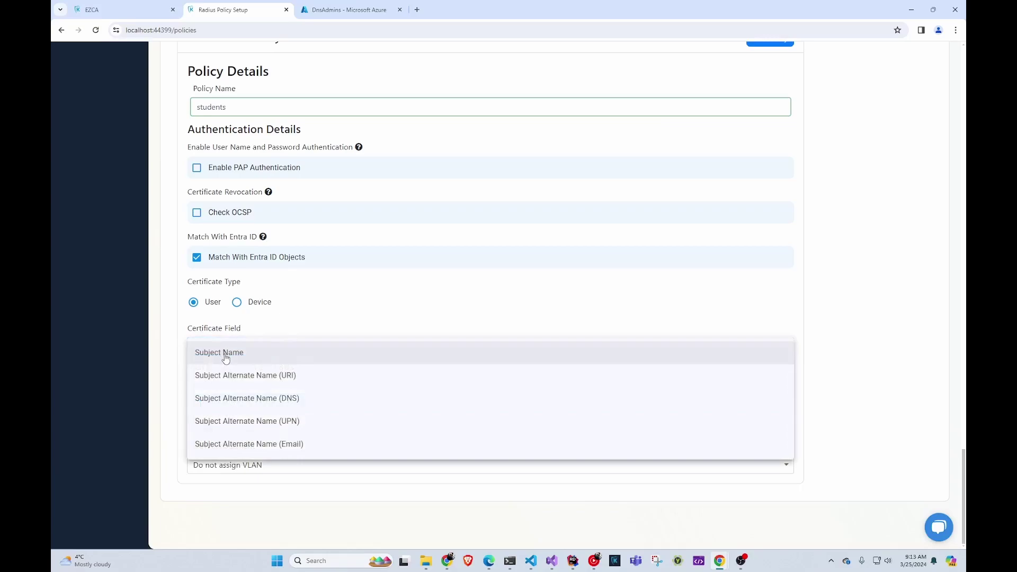
left_click(245, 444)
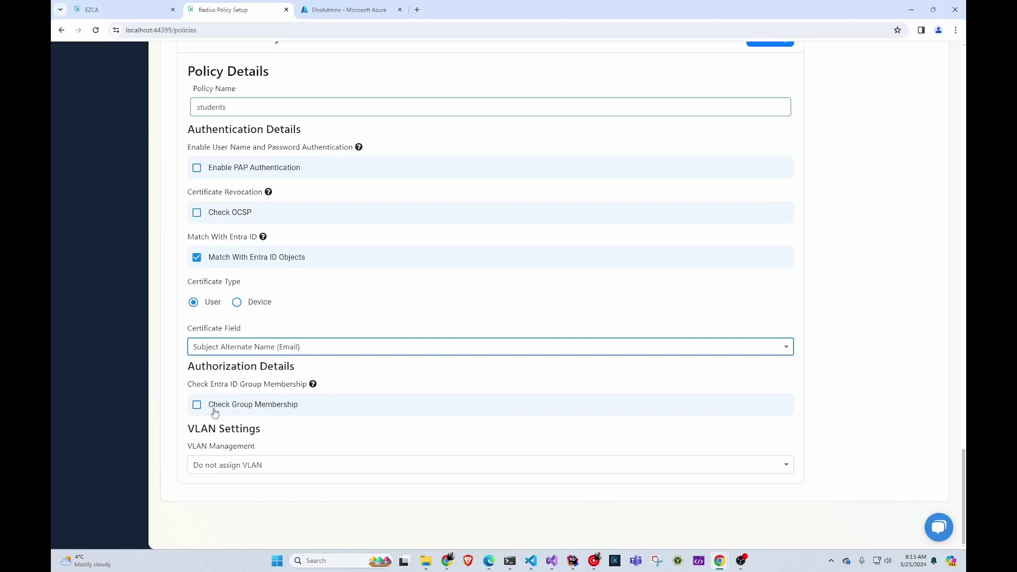
Assign dynamic VLANs from Subject Alternate Name (DNS) with attribute prefix VLAN-
left_click(225, 464)
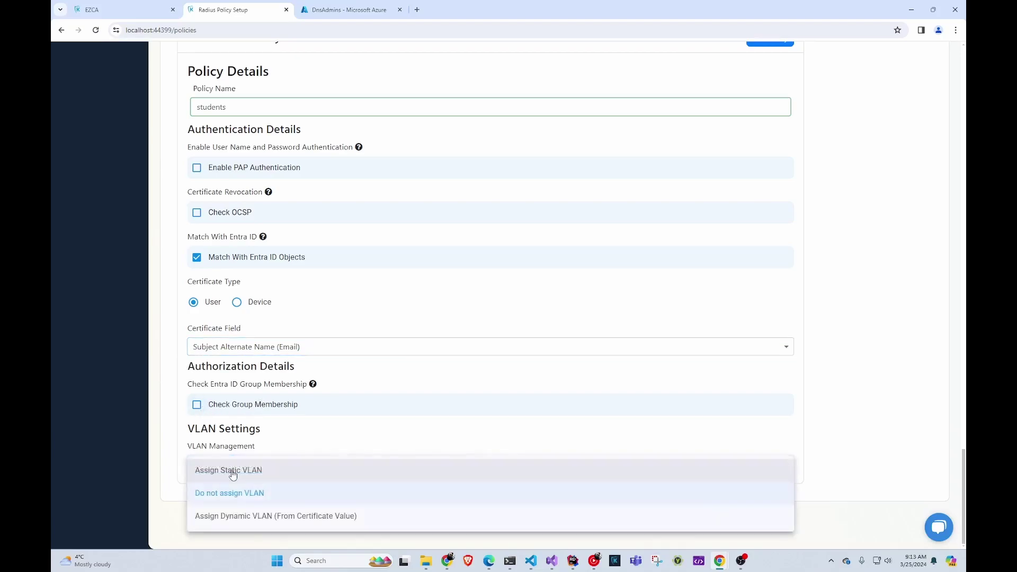
left_click(225, 517)
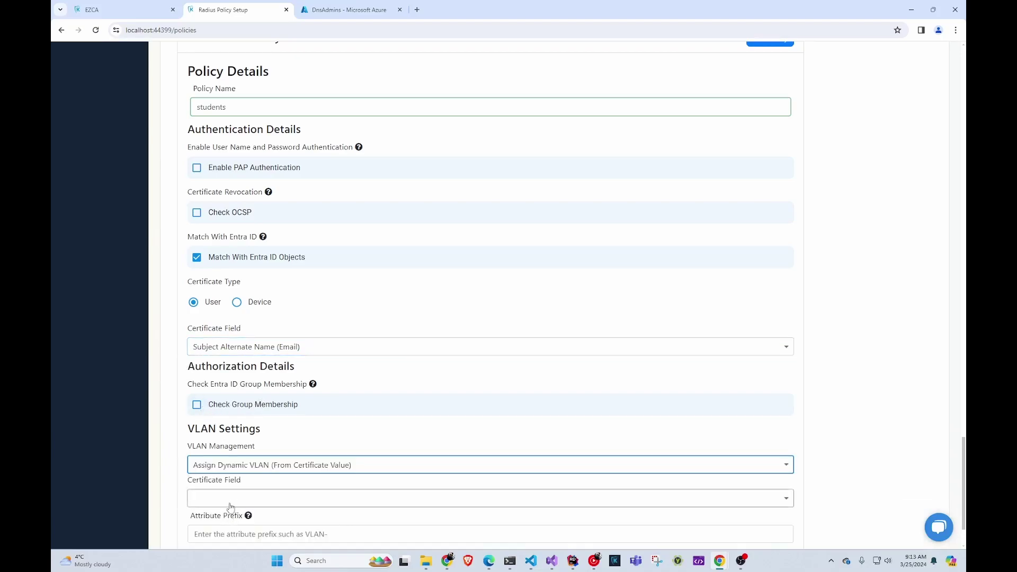
scroll(230, 519, "down", 2)
left_click(267, 422)
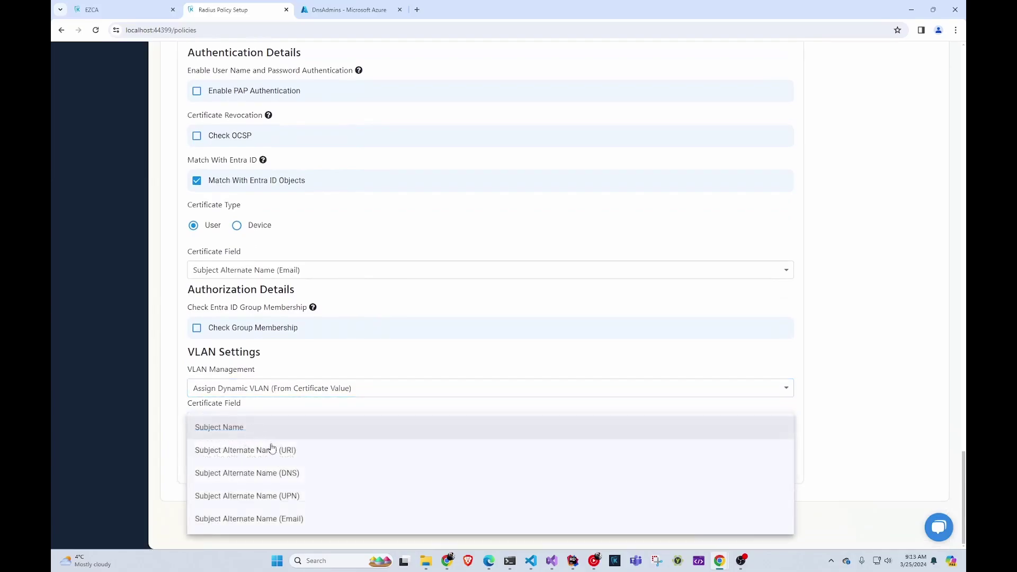
left_click(269, 433)
left_click(239, 468)
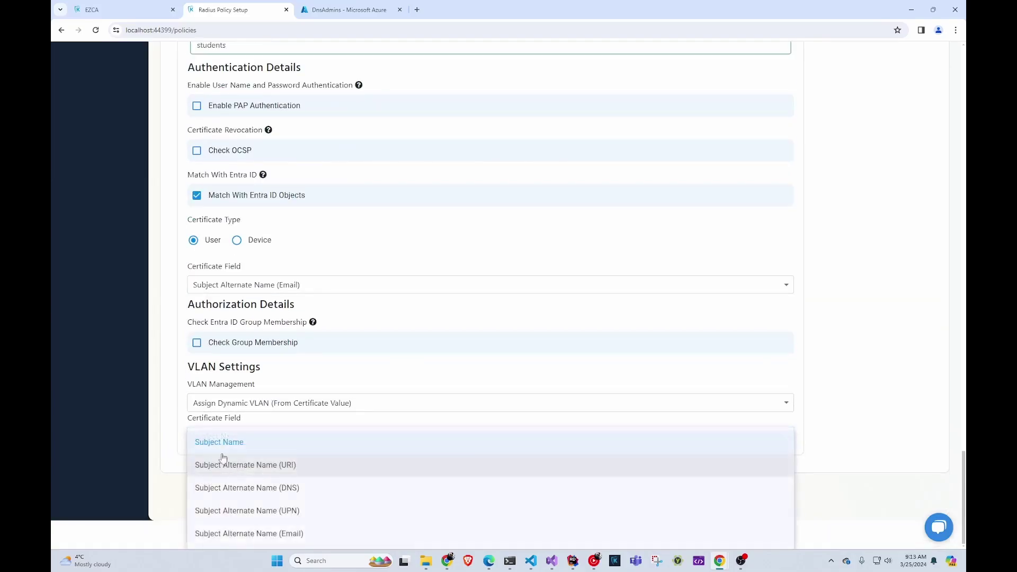
left_click(220, 446)
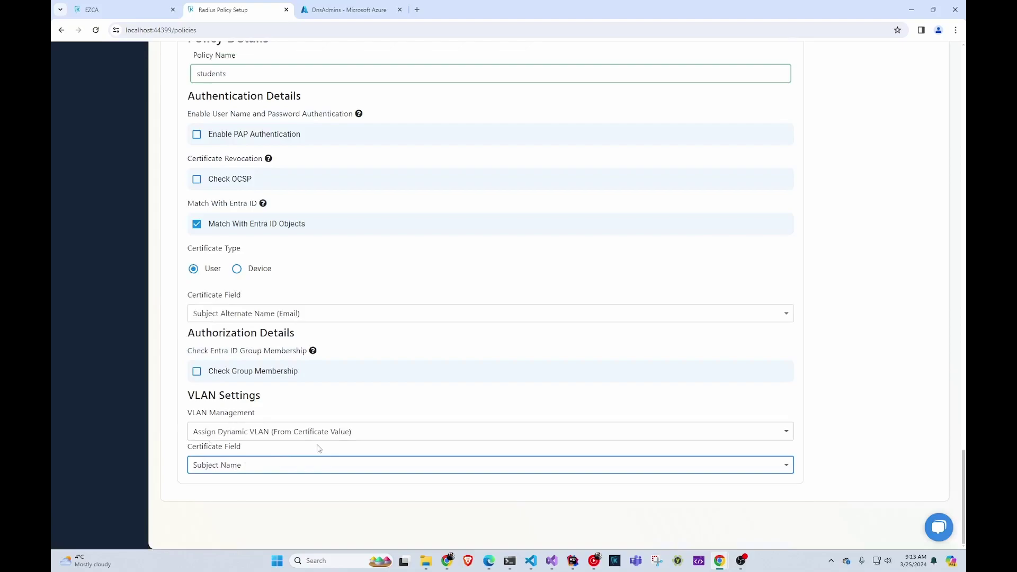
left_click(334, 469)
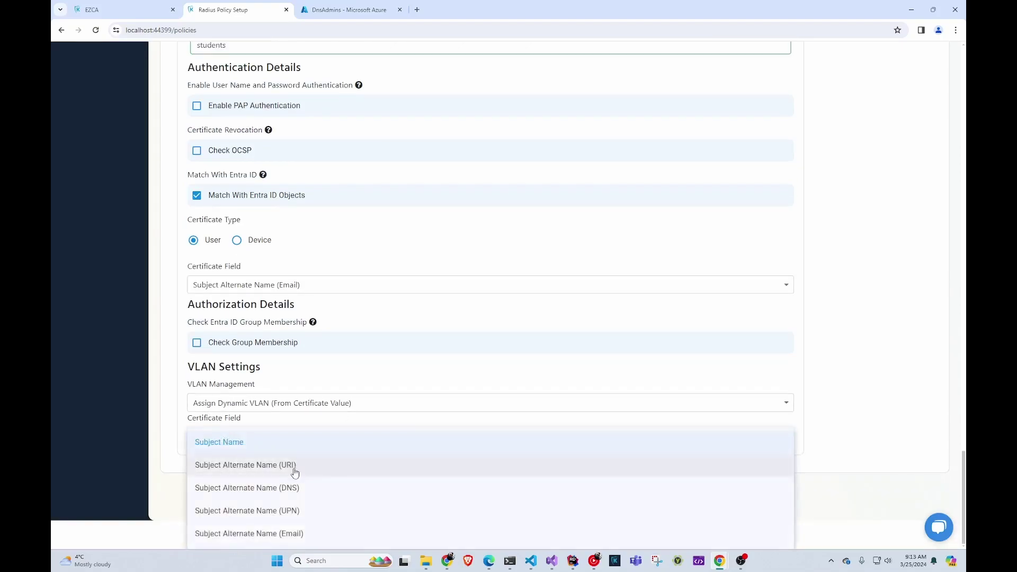
left_click(296, 489)
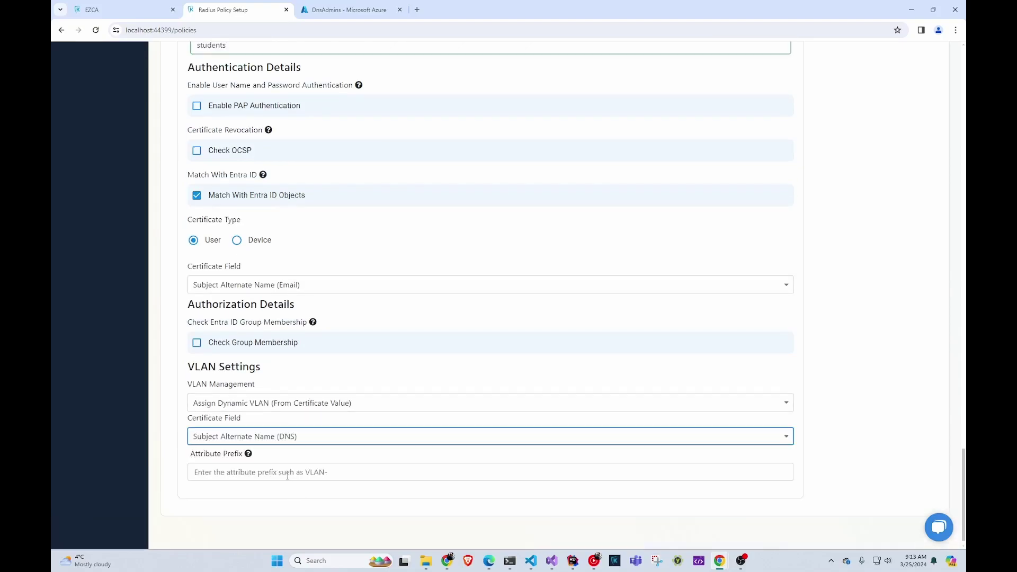
left_click(252, 479)
type("VLAN-")
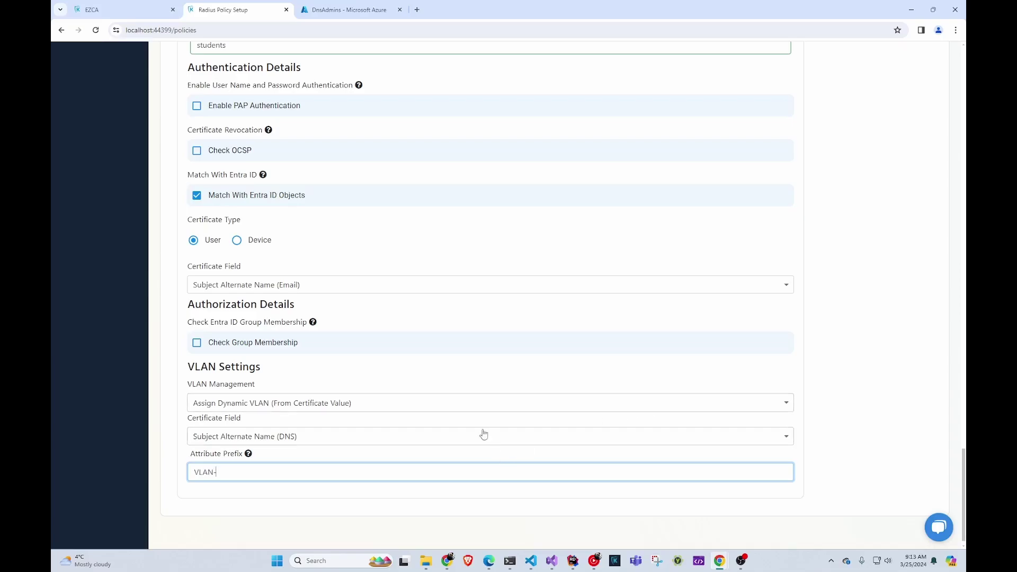
Save the students access policy
scroll(456, 435, "up", 4)
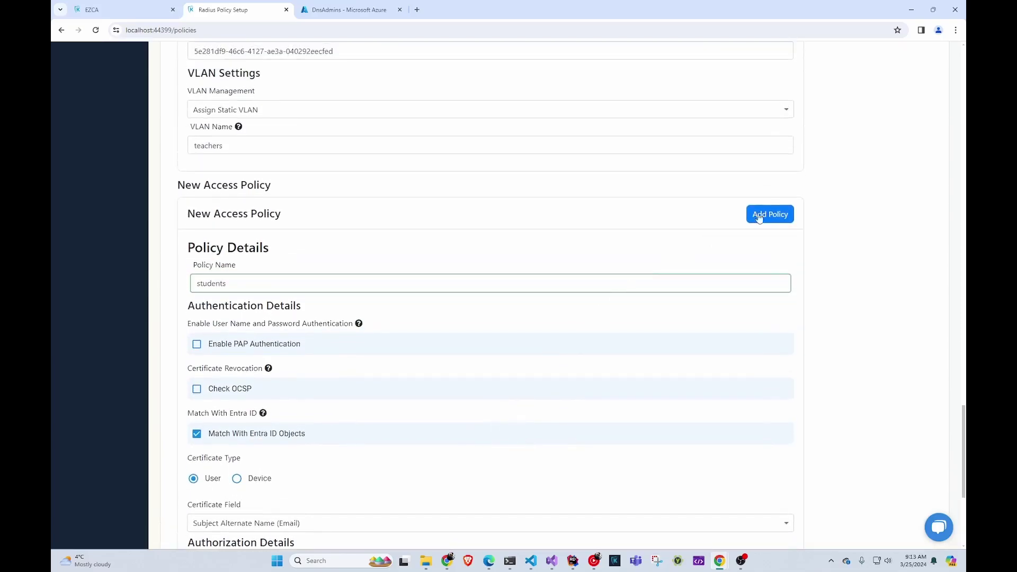
left_click(767, 214)
scroll(690, 318, "up", 12)
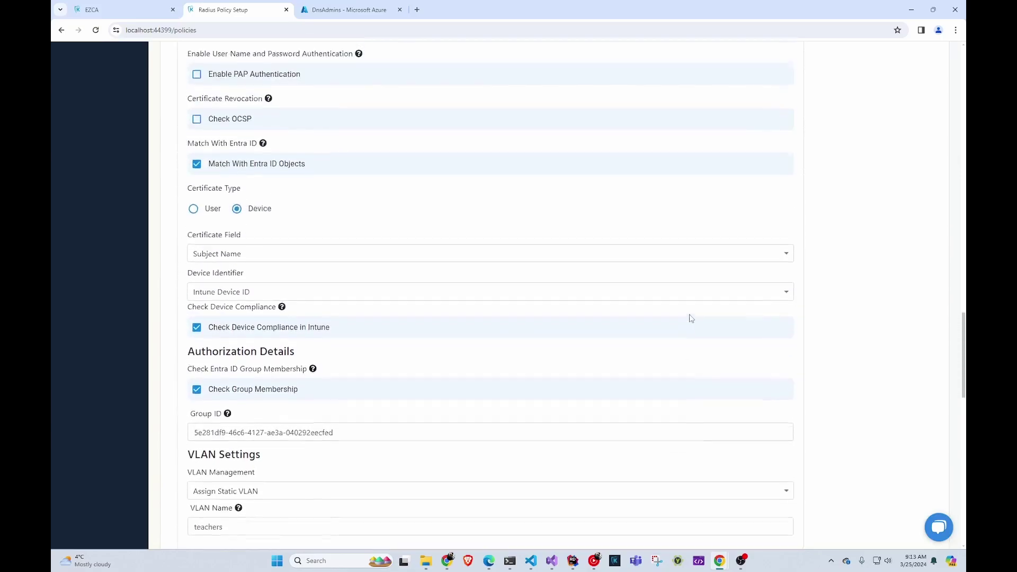
scroll(678, 326, "up", 6)
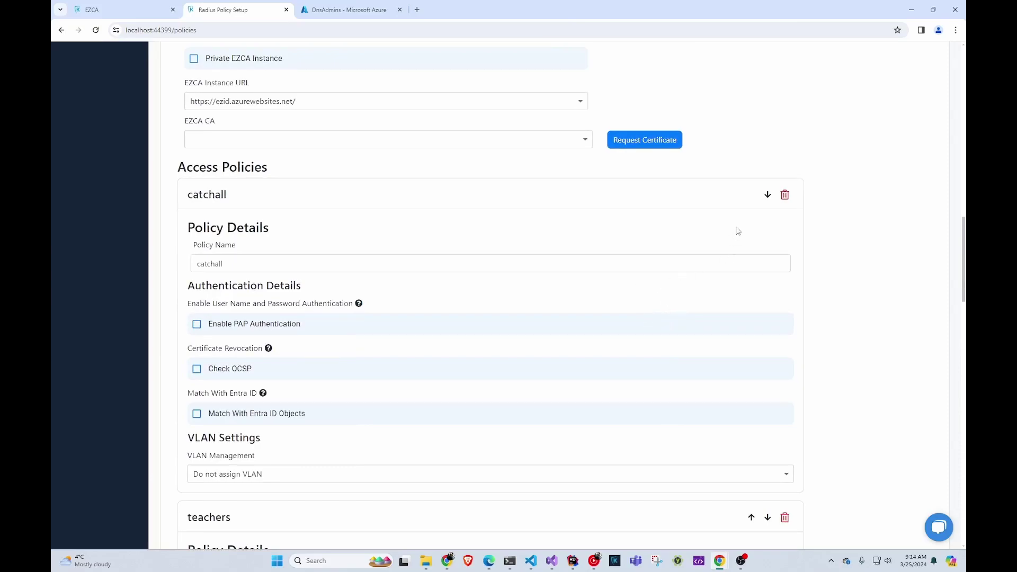
Reorder the access policies to teachers, students, then catchall last
left_click(766, 197)
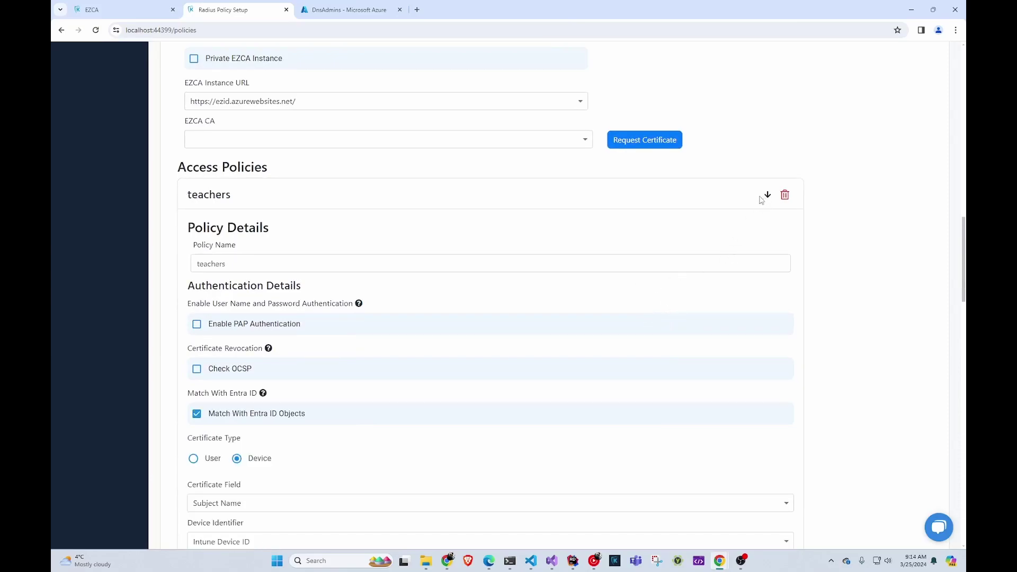
scroll(738, 222, "down", 10)
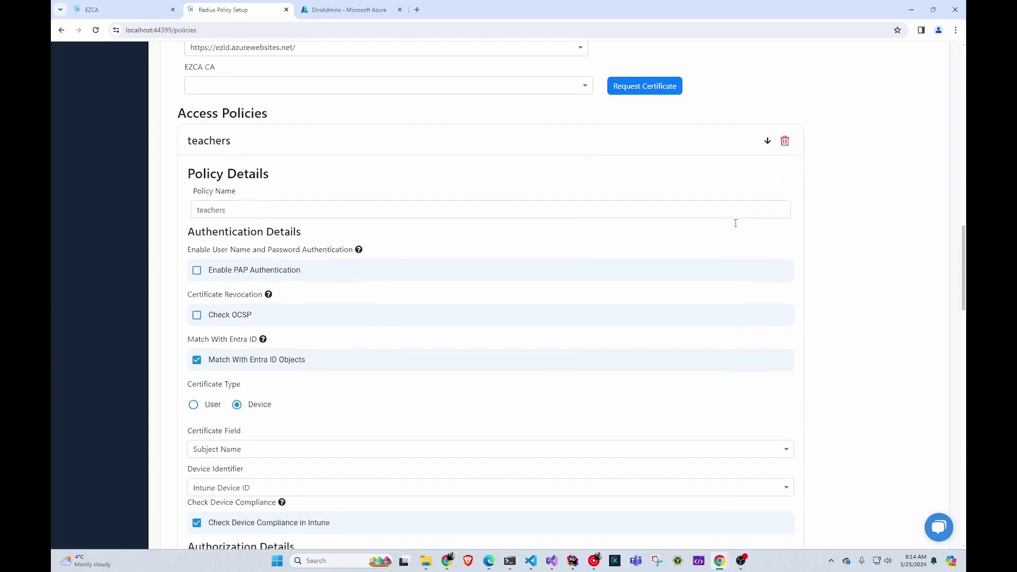
scroll(736, 259, "down", 1)
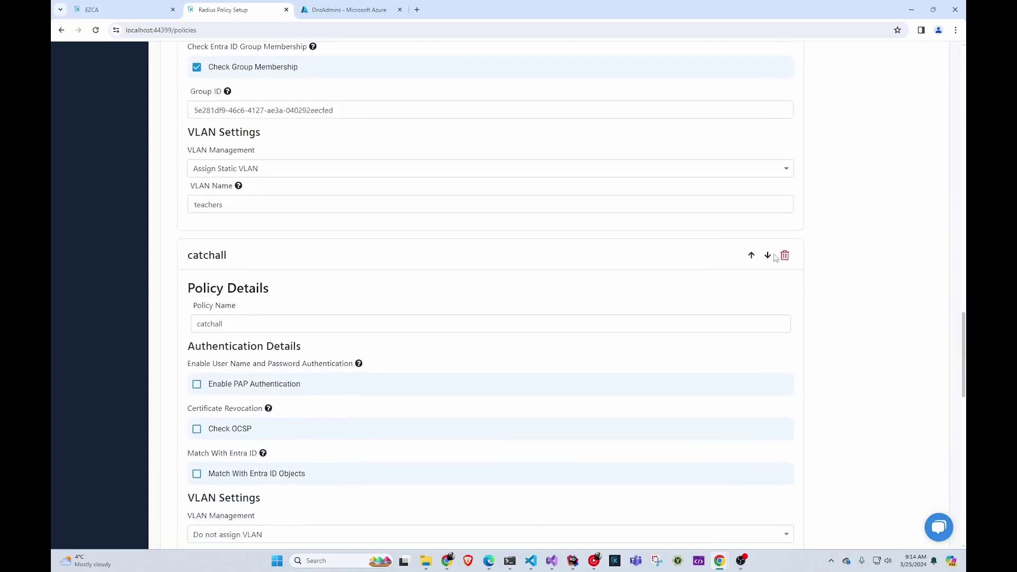
left_click(768, 257)
scroll(703, 276, "down", 2)
scroll(703, 260, "down", 9)
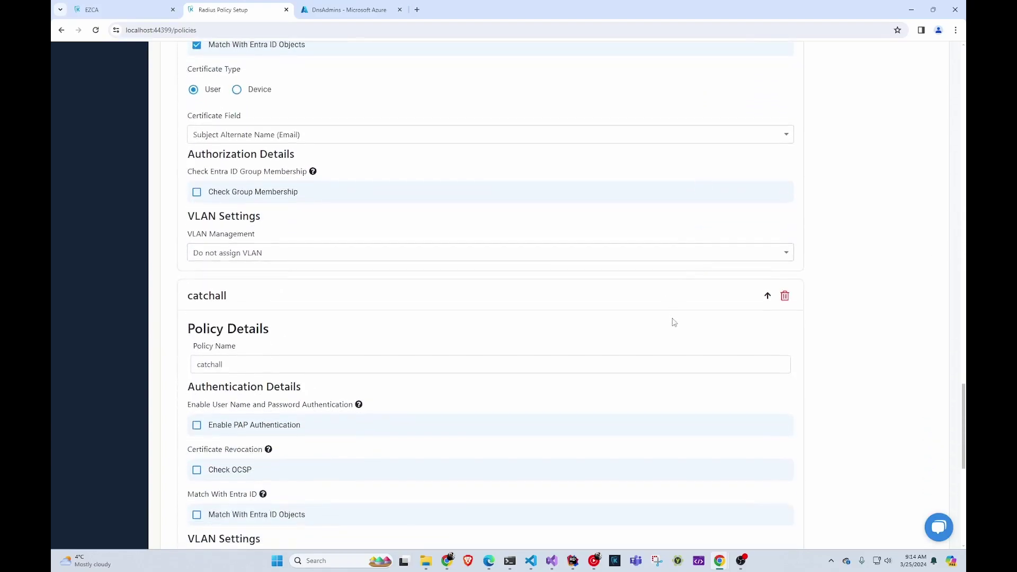
scroll(657, 320, "down", 2)
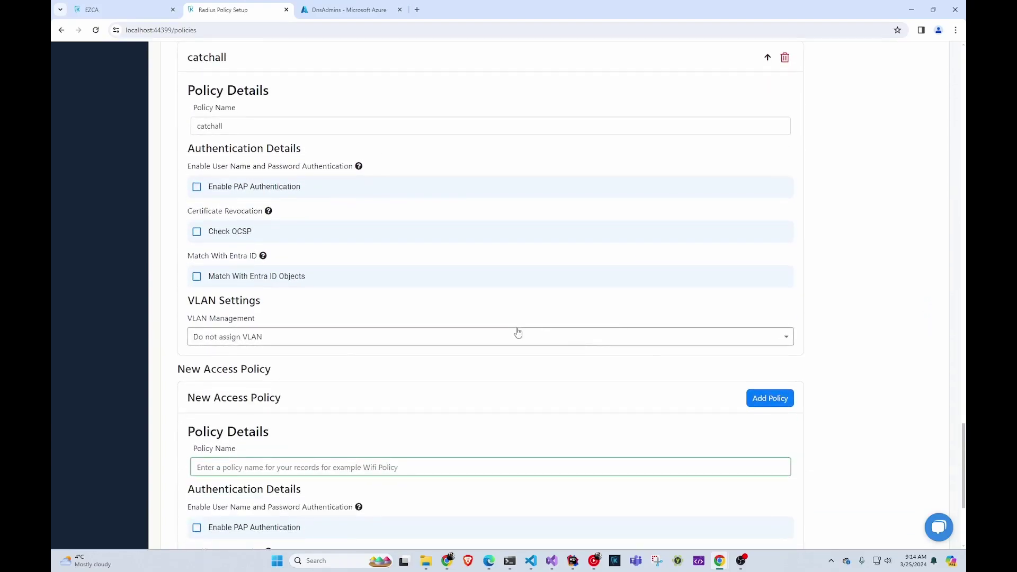
scroll(524, 324, "up", 15)
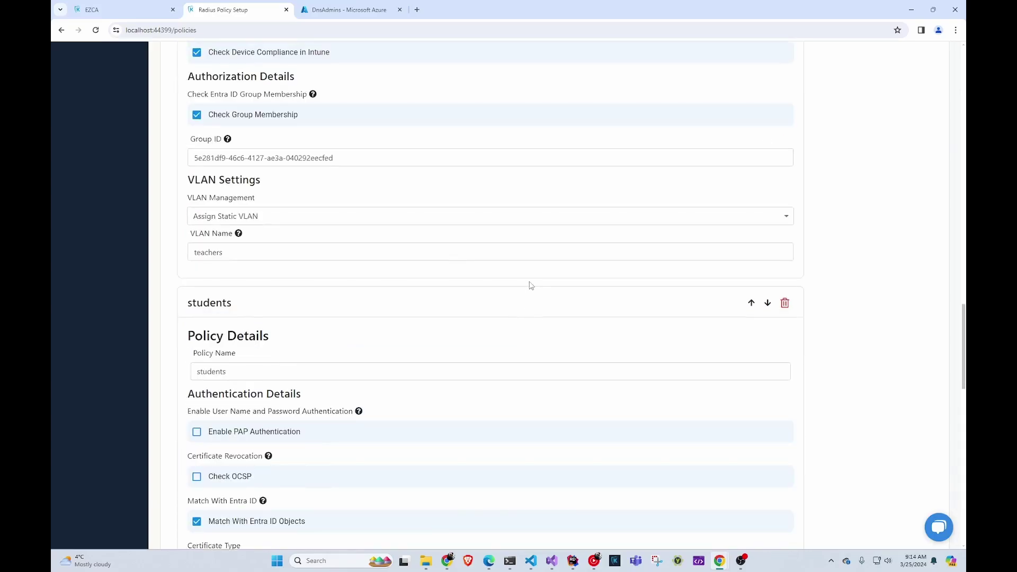